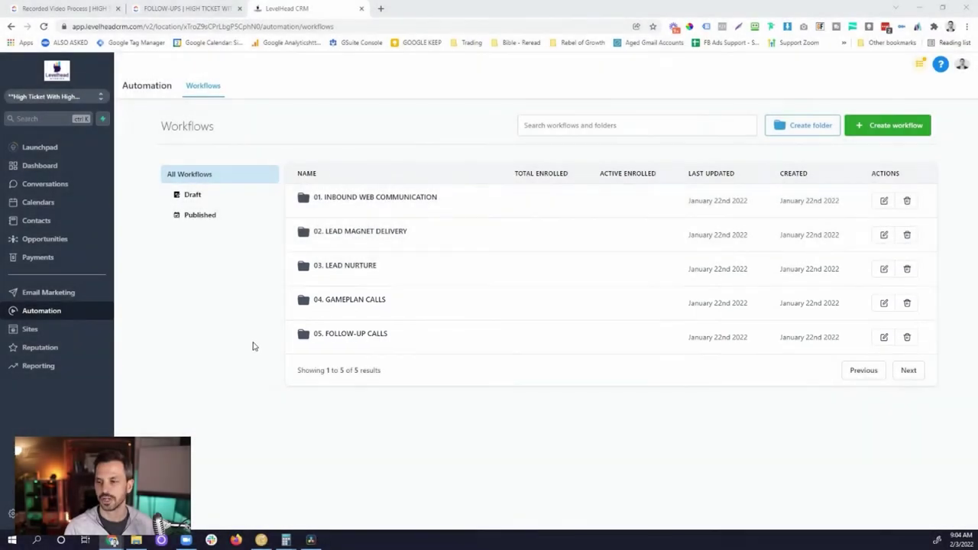
In the 04. GAMEPLAN CALLS folder, create a new blank workflow using Start from scratch
click(347, 306)
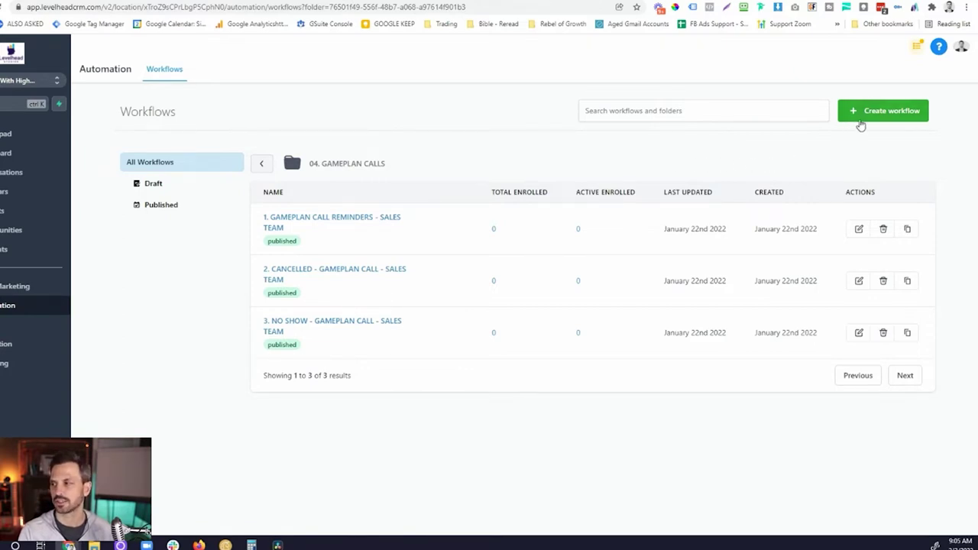
click(863, 123)
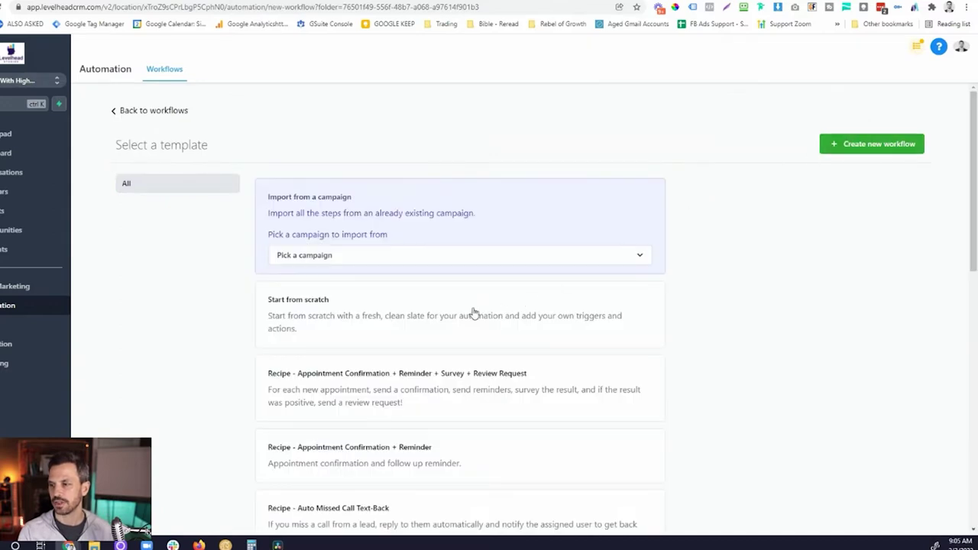
scroll(393, 317, down, 1)
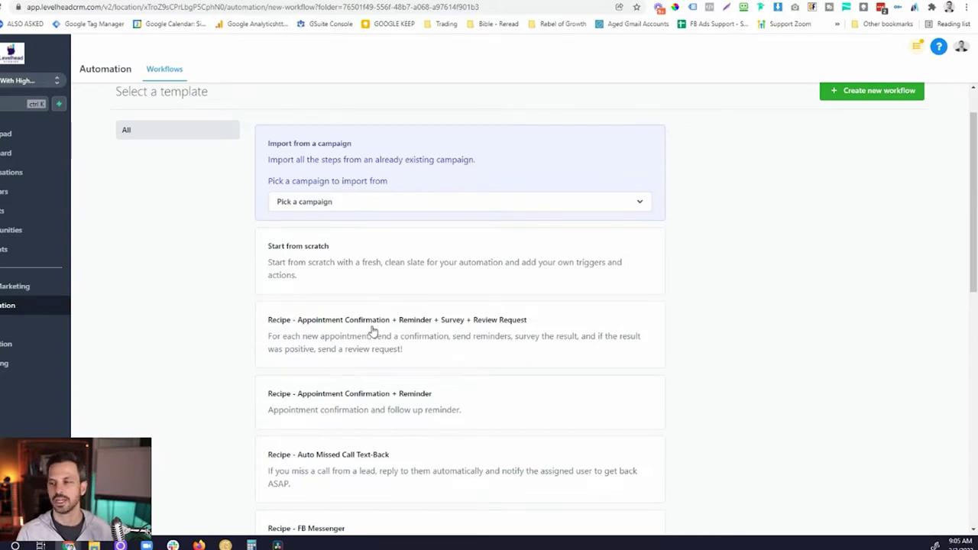
click(354, 266)
scroll(806, 291, up, 1)
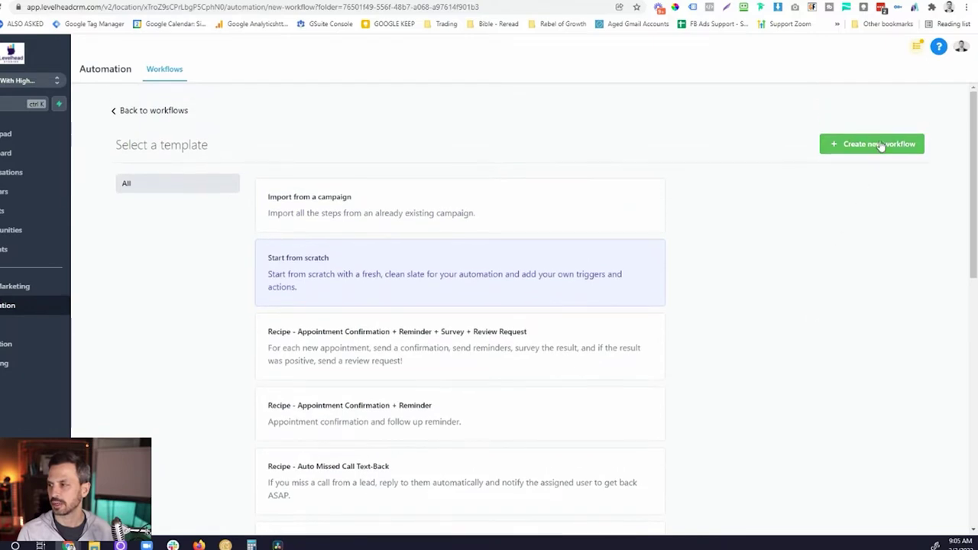
click(879, 144)
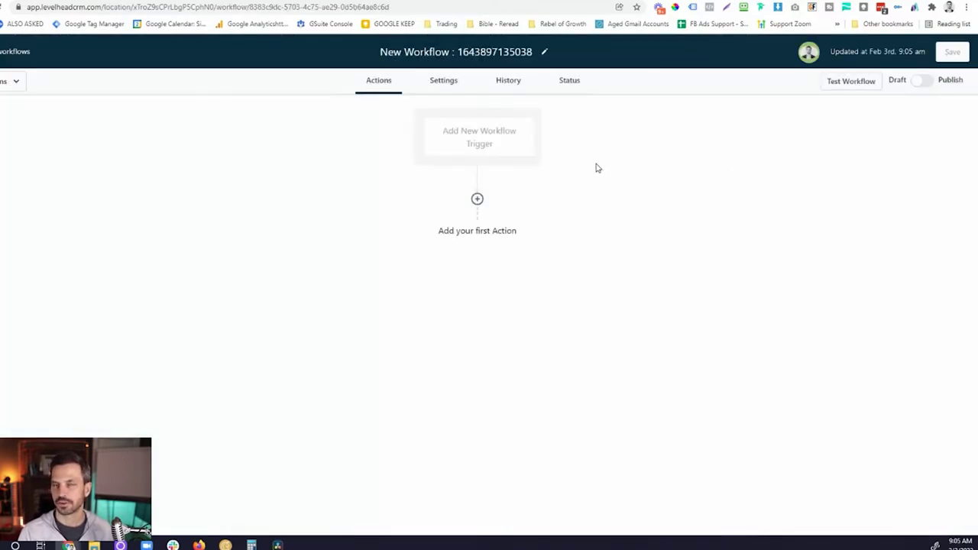
Choose Appointment as the new workflow's trigger
click(492, 142)
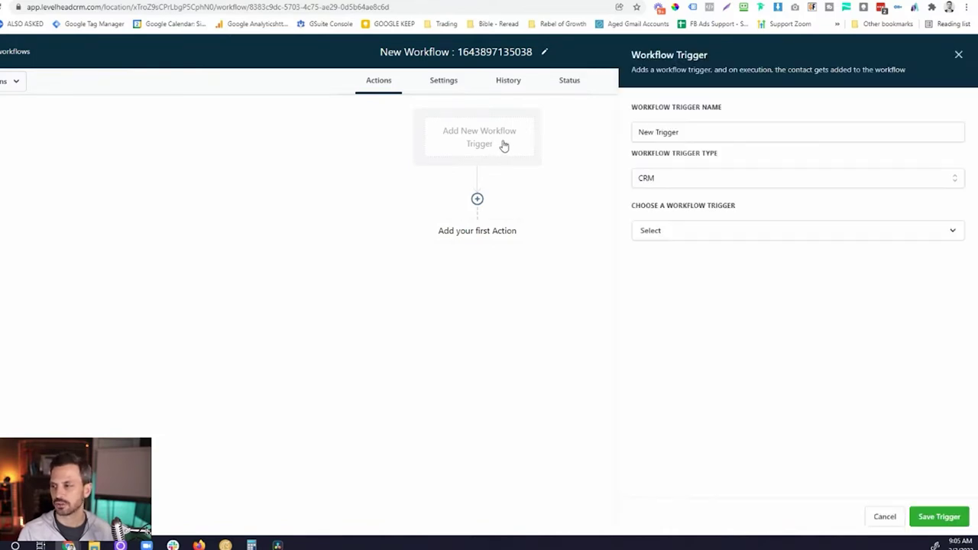
click(680, 234)
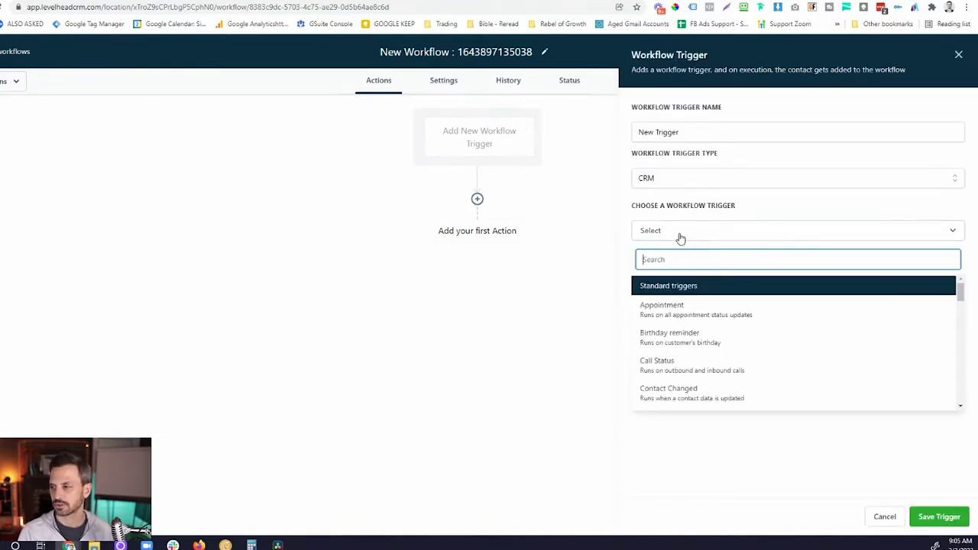
click(676, 313)
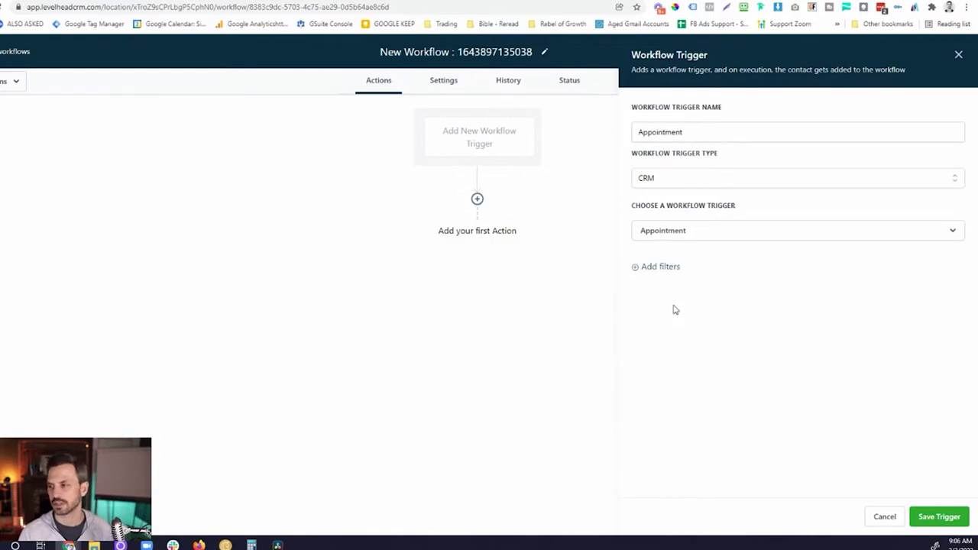
Filter the Appointment trigger to appointment status confirmed
click(675, 271)
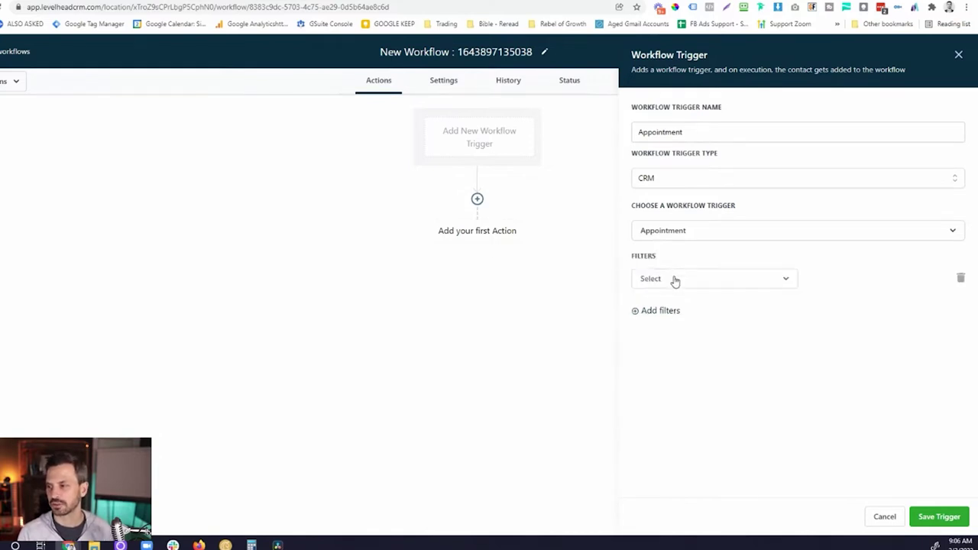
click(675, 280)
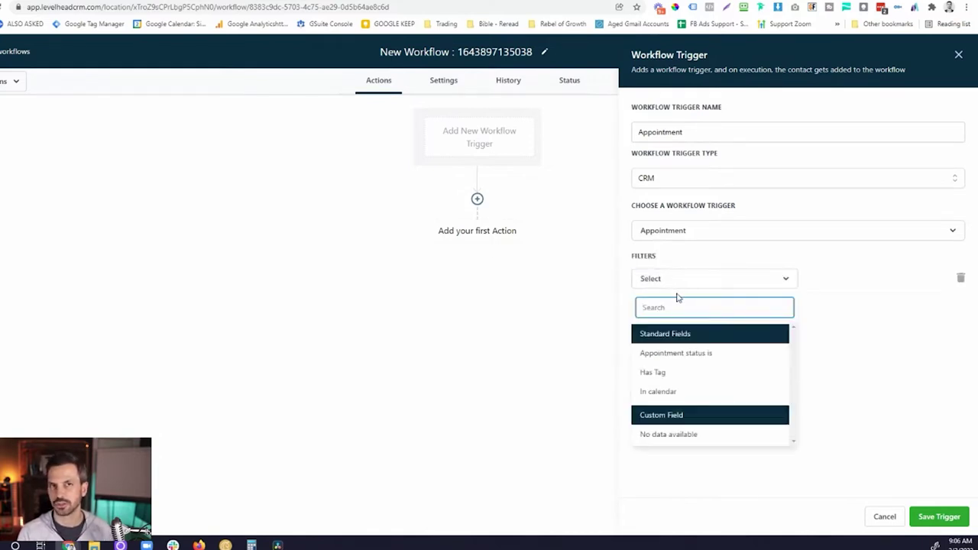
click(681, 353)
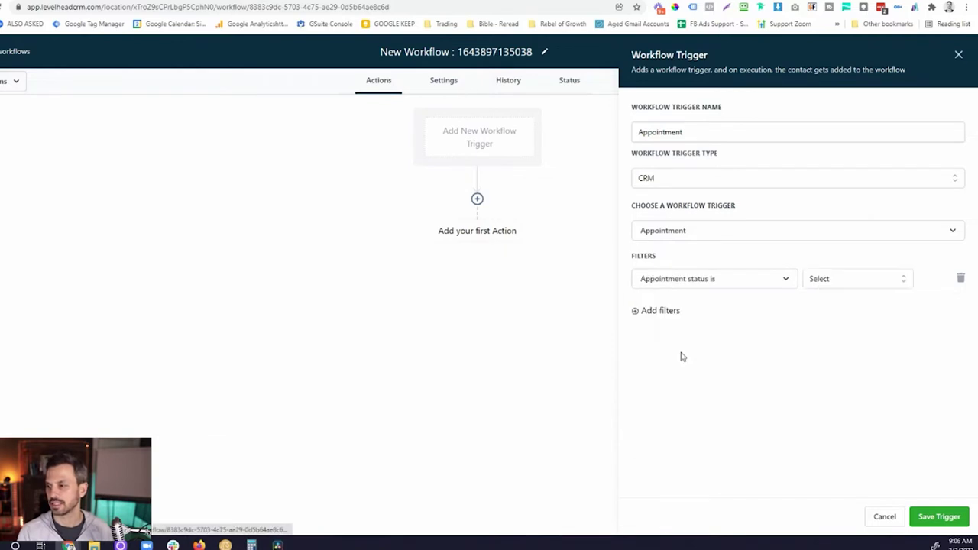
click(840, 280)
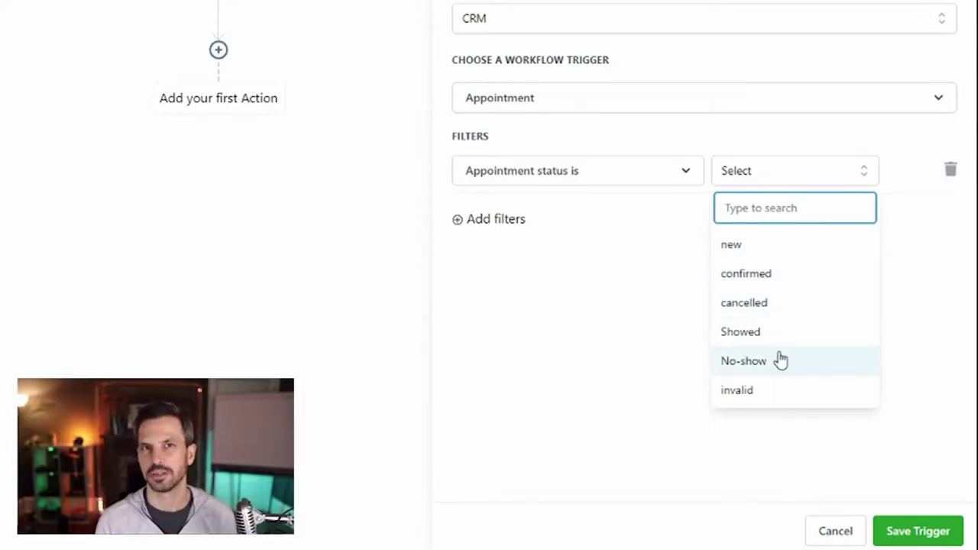
click(768, 279)
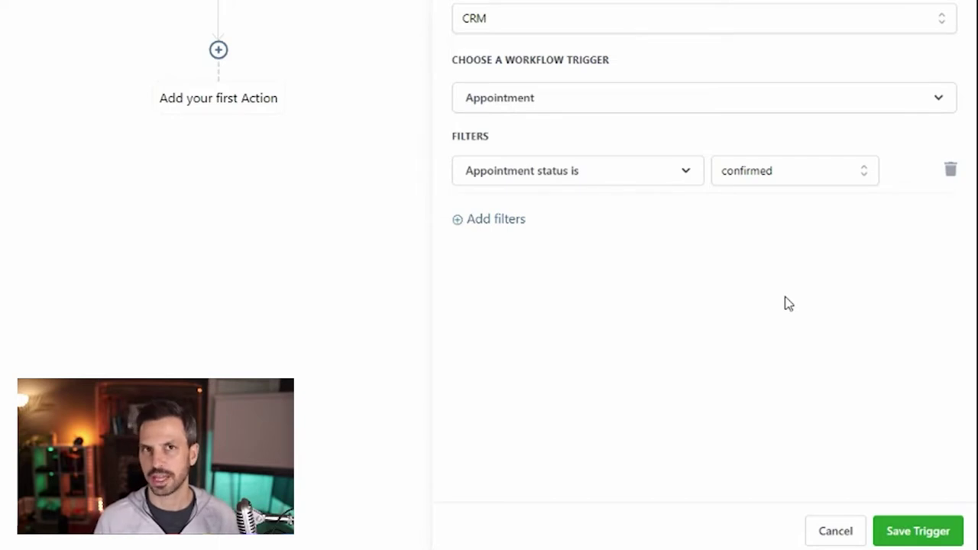
Add a second trigger filter restricting it to the Game Plan Call calendar
click(520, 222)
click(526, 223)
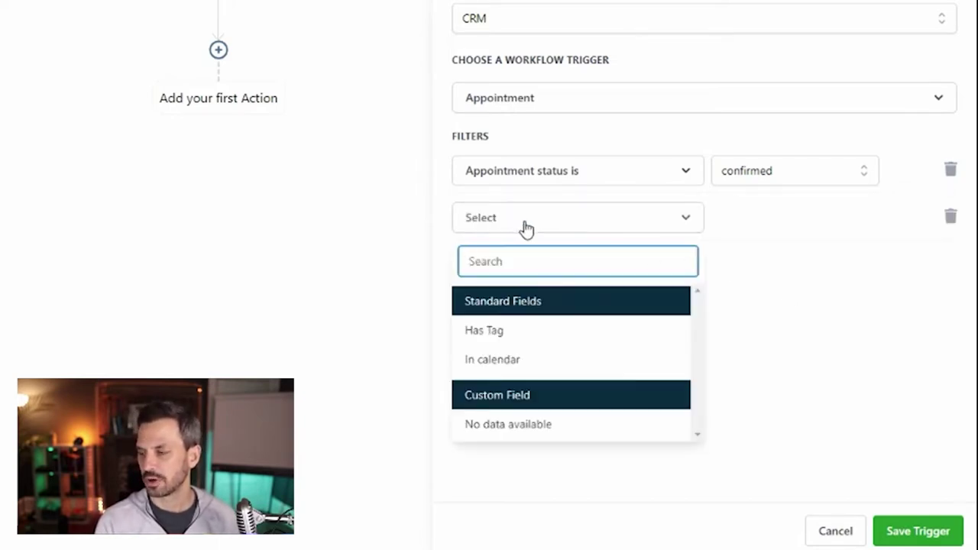
click(516, 371)
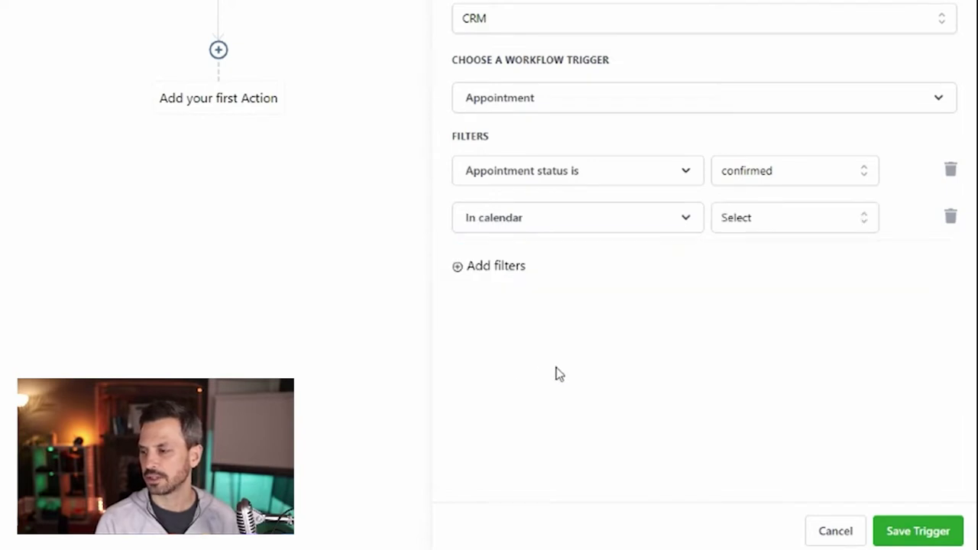
click(766, 218)
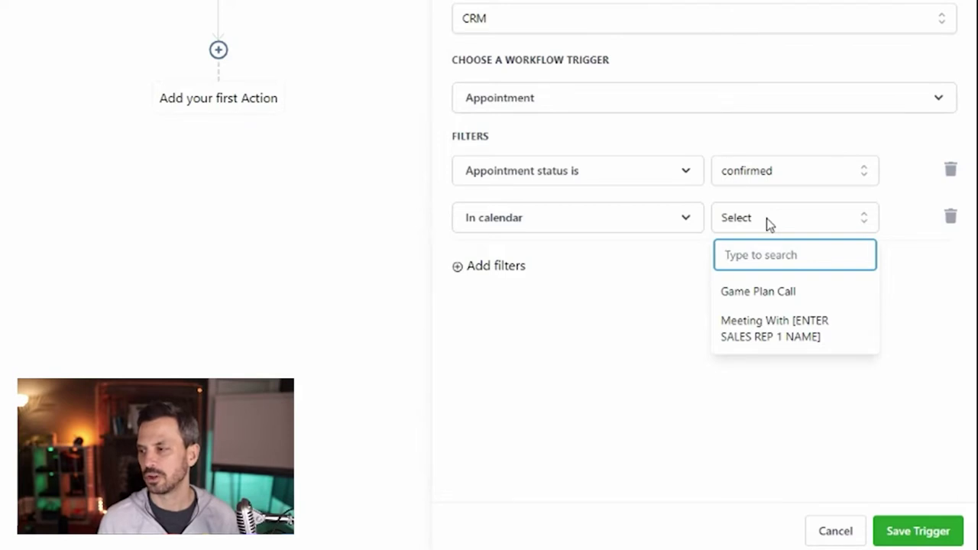
click(765, 292)
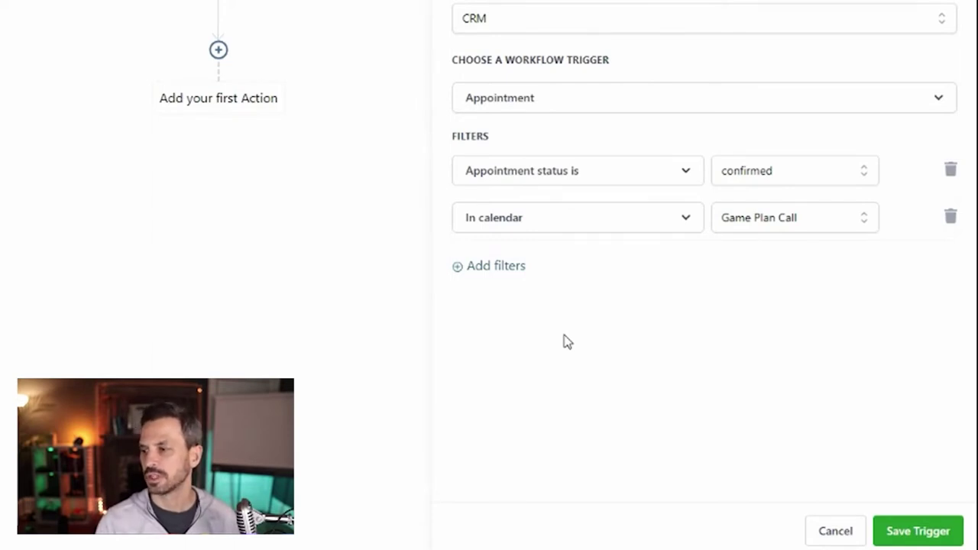
Add a third trigger filter requiring the tag optin - fb ads cheatsheet
click(517, 272)
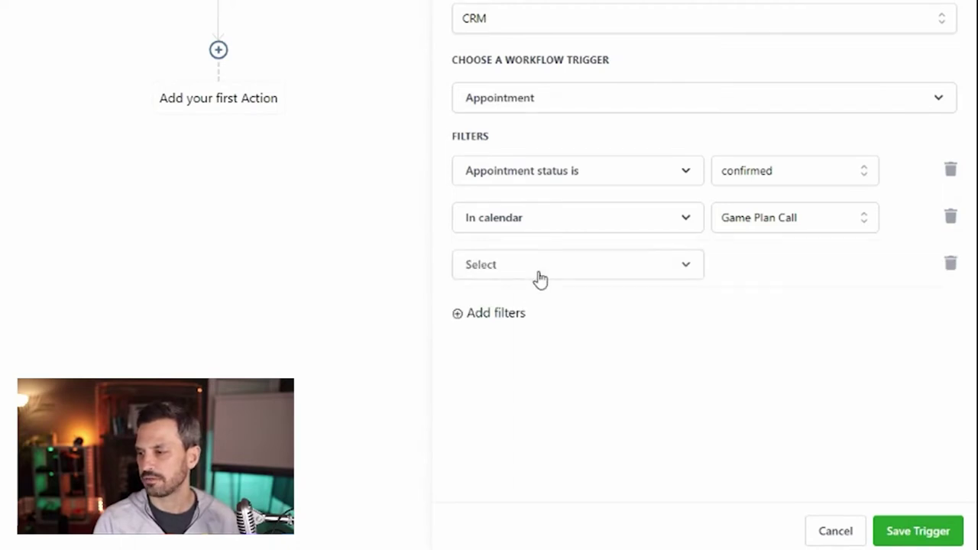
click(538, 276)
click(501, 379)
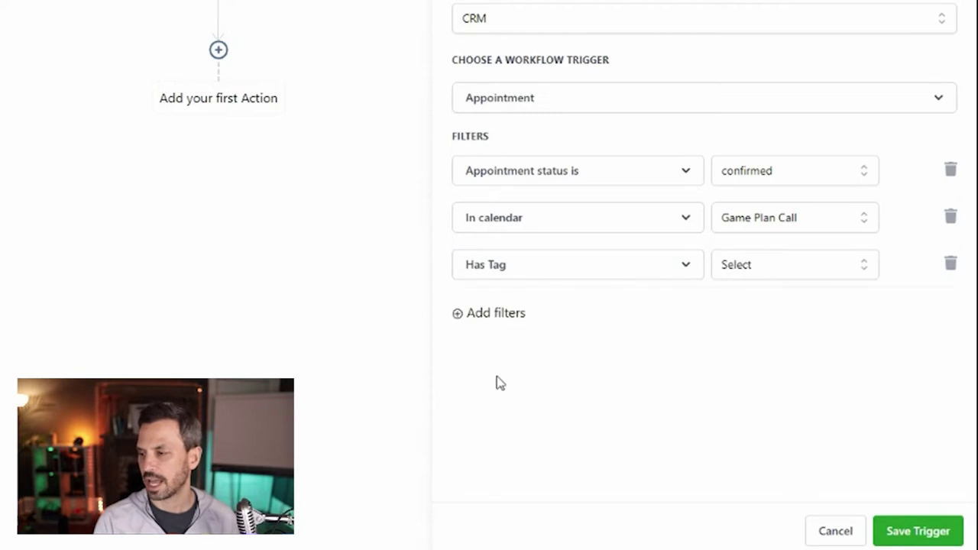
click(769, 273)
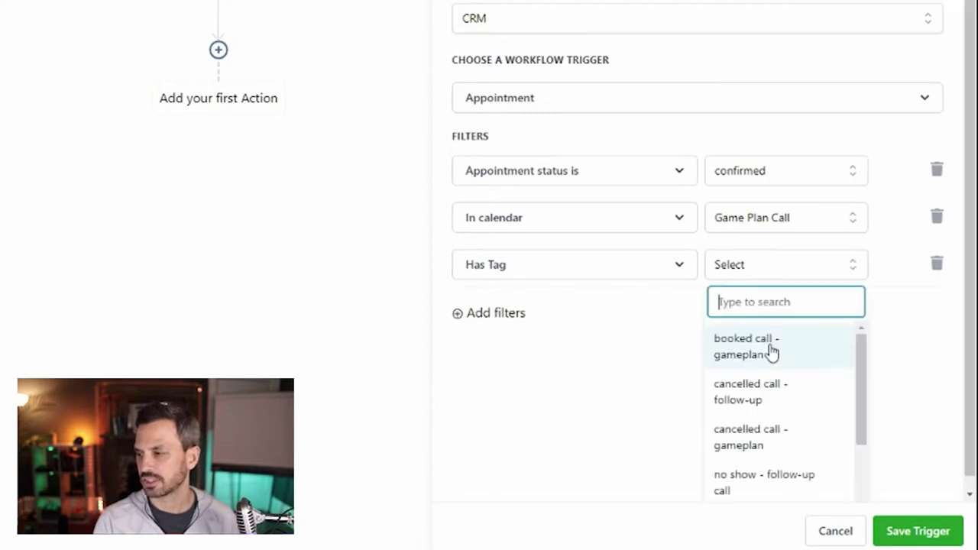
scroll(835, 446, down, 1)
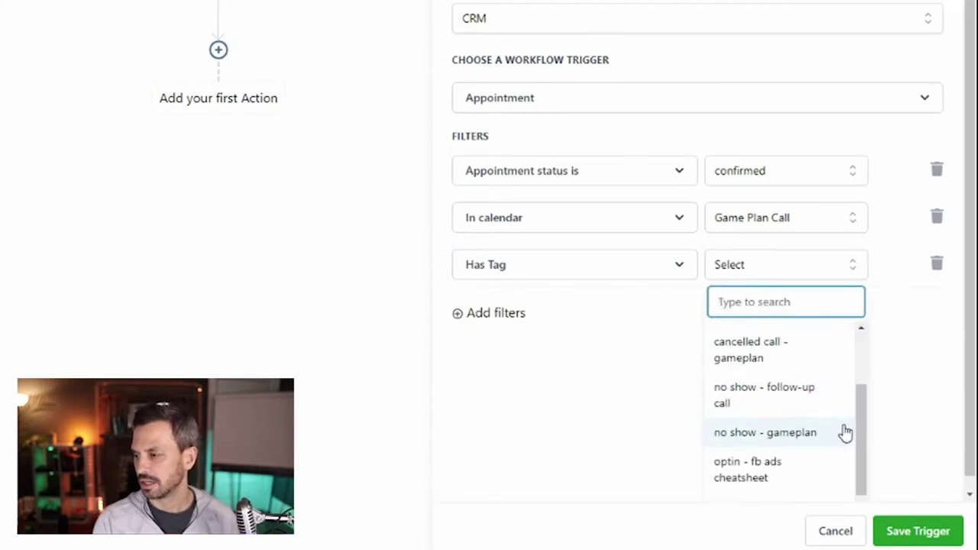
click(782, 467)
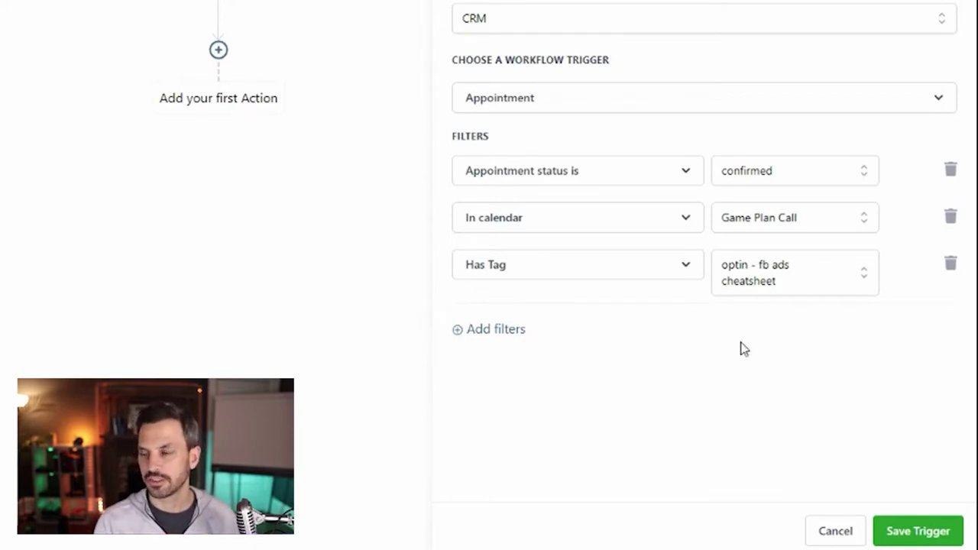
Begin a fourth filter, then discard the unsaved trigger setup
click(490, 333)
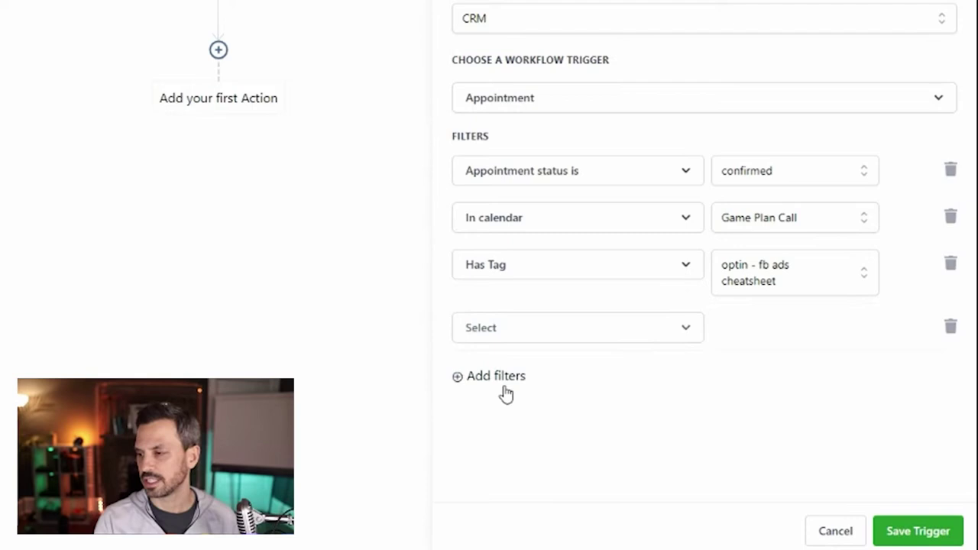
click(559, 341)
scroll(554, 456, down, 1)
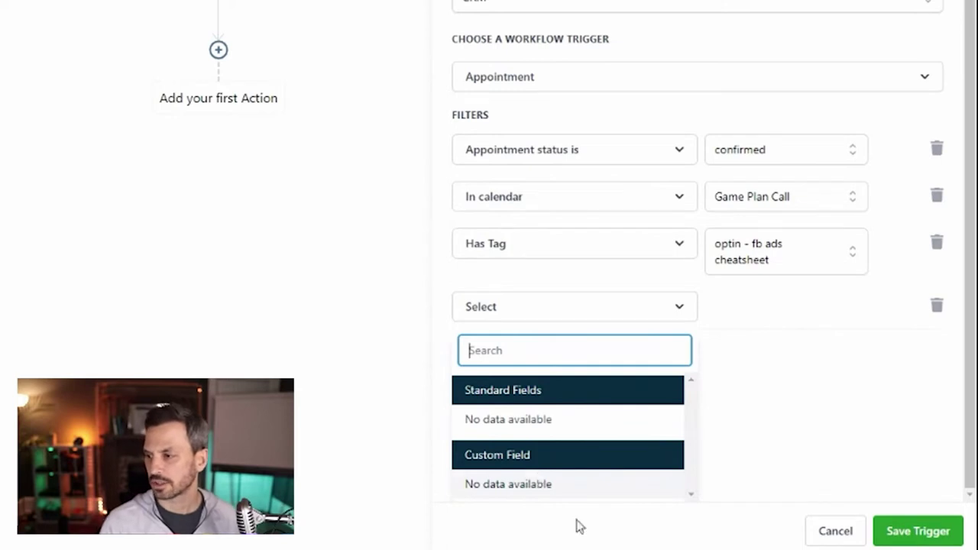
click(839, 535)
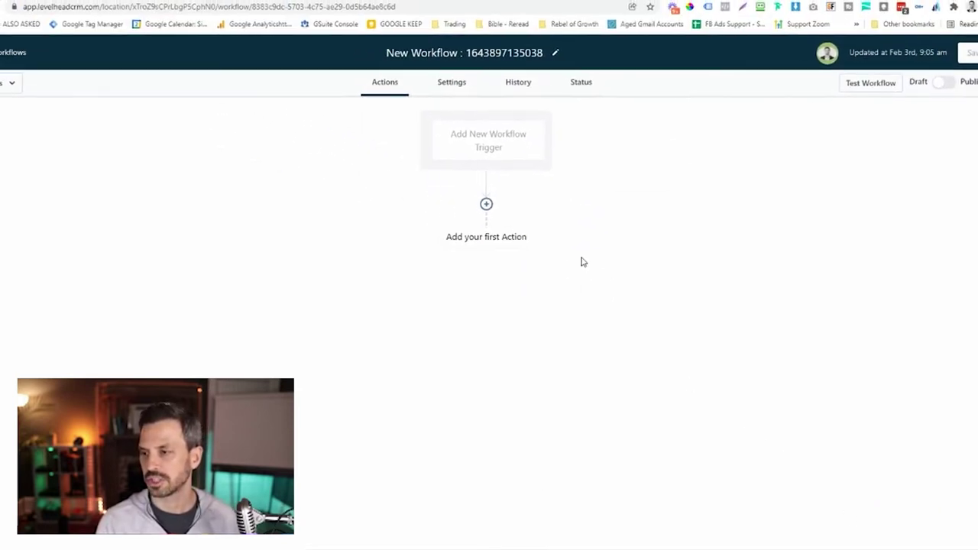
click(486, 205)
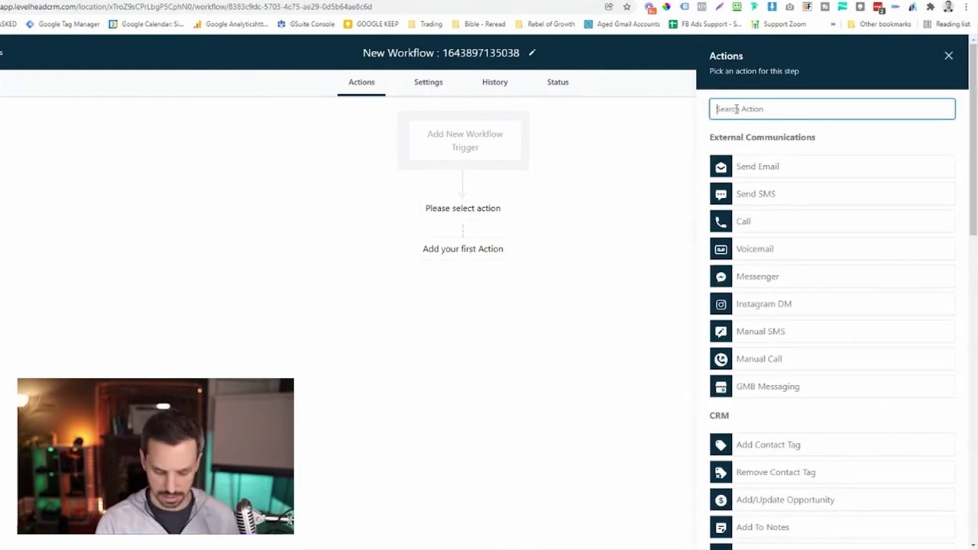
text(app)
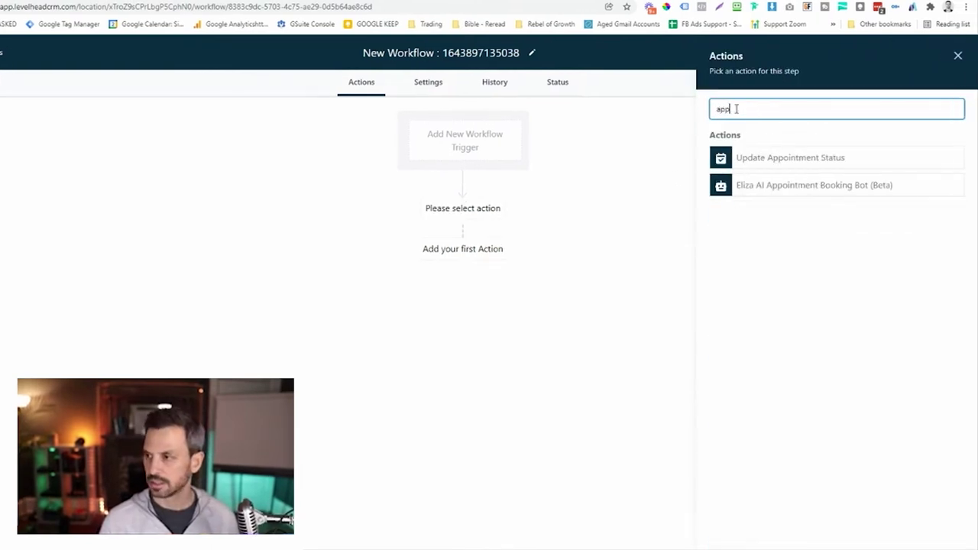
click(770, 156)
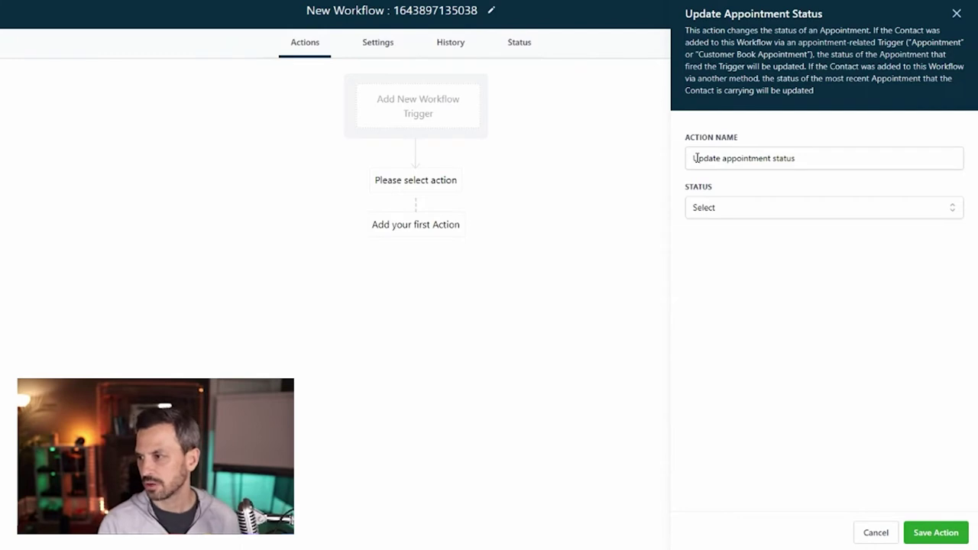
click(745, 214)
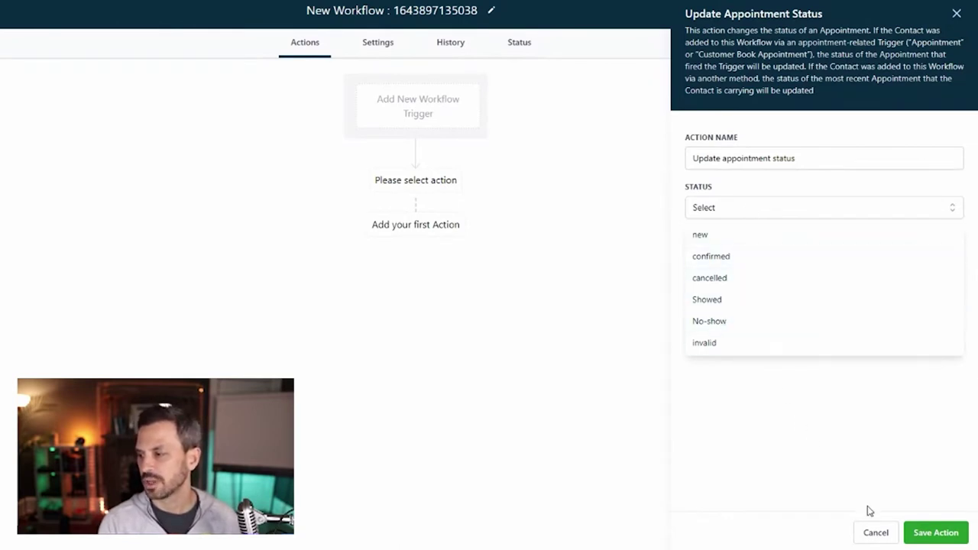
click(845, 465)
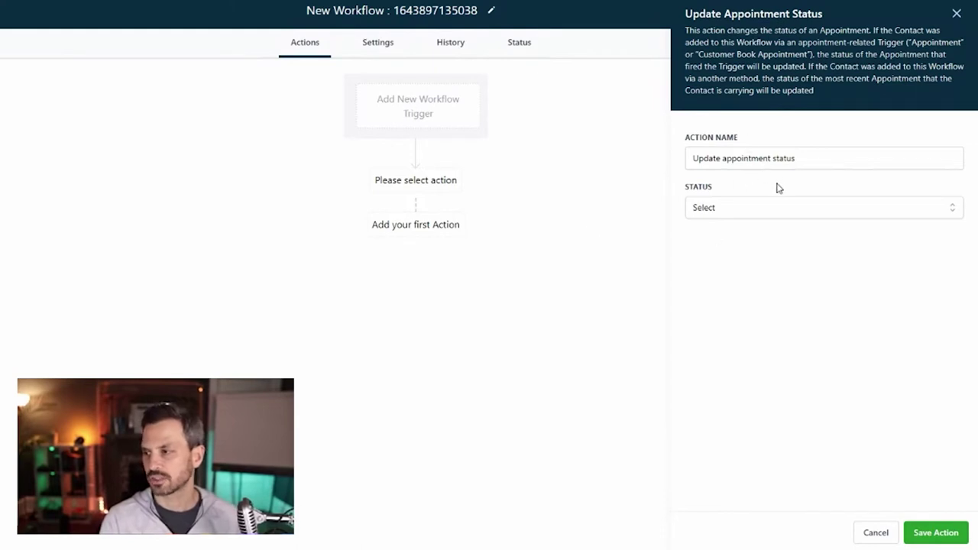
click(769, 212)
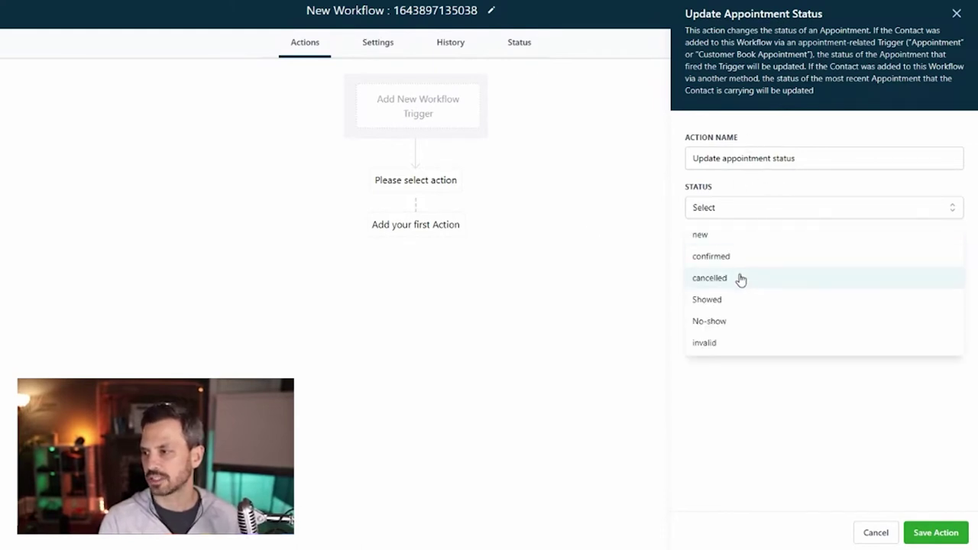
click(958, 17)
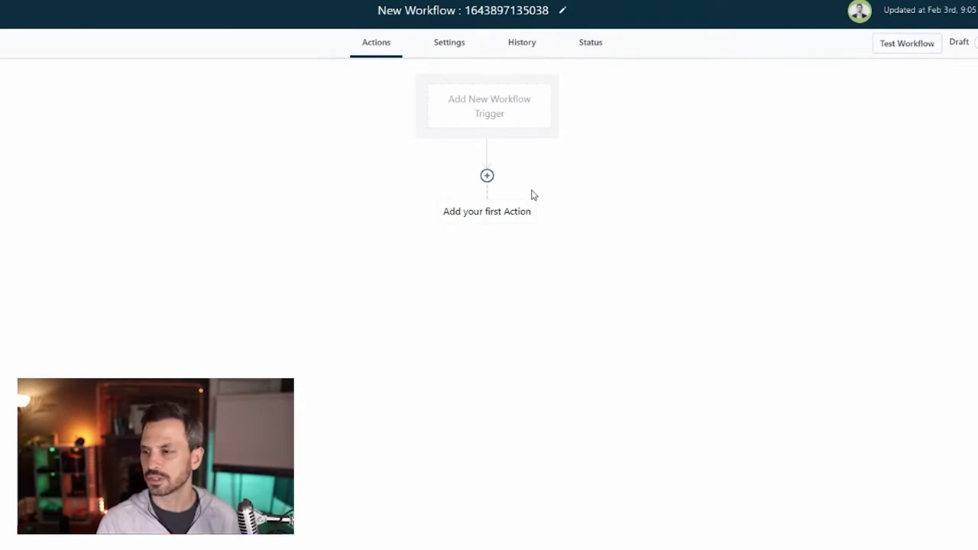
click(488, 179)
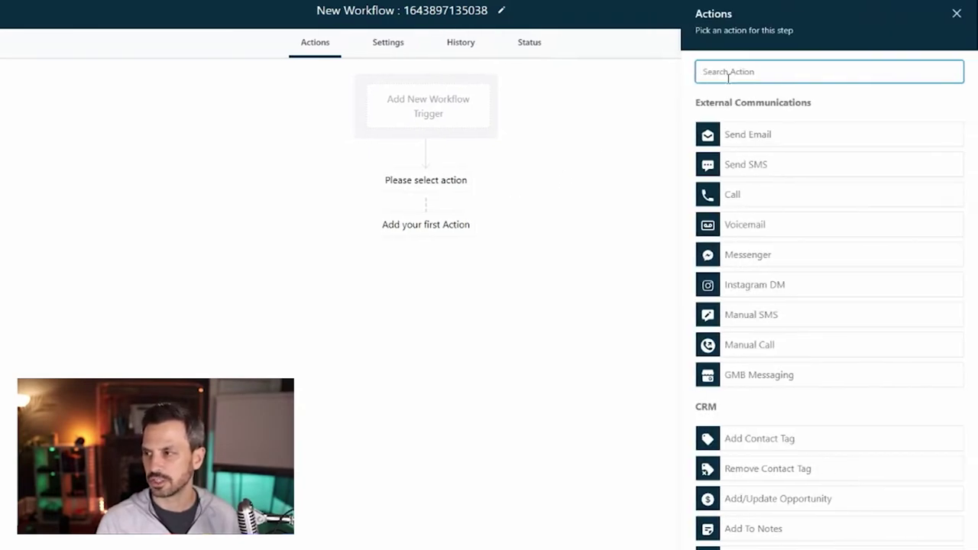
Add a Wait step until 1 day before the appointment time, named 'Wait - 24 hour reminder'
text(wai)
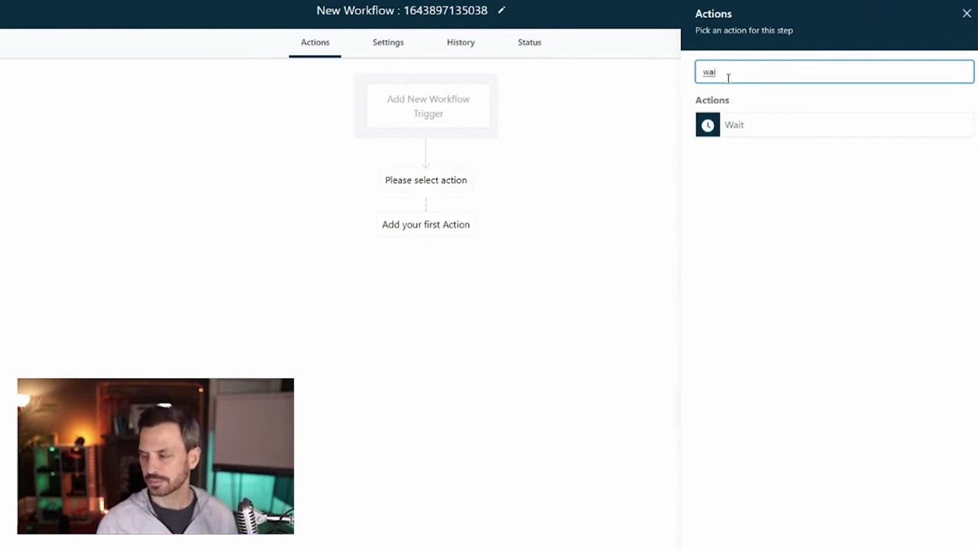
click(735, 124)
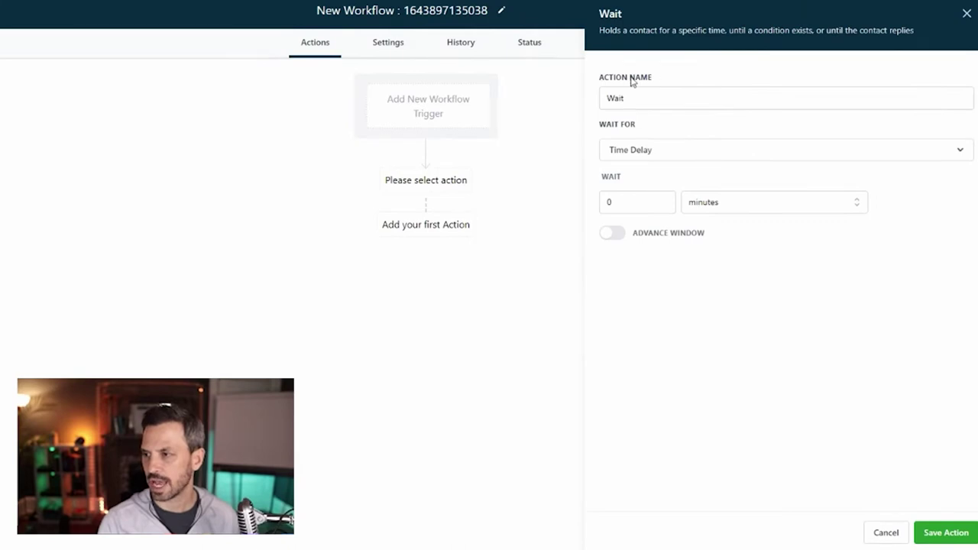
click(642, 156)
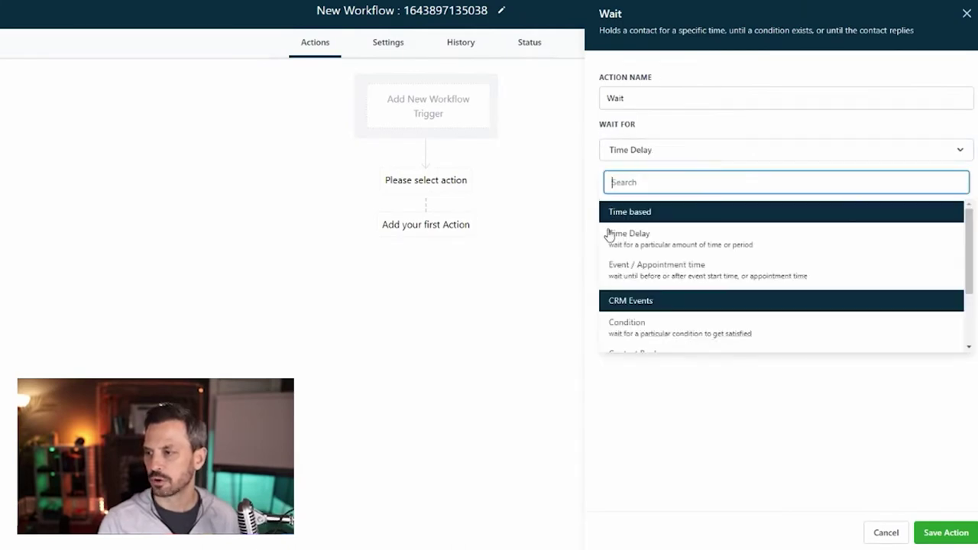
click(681, 273)
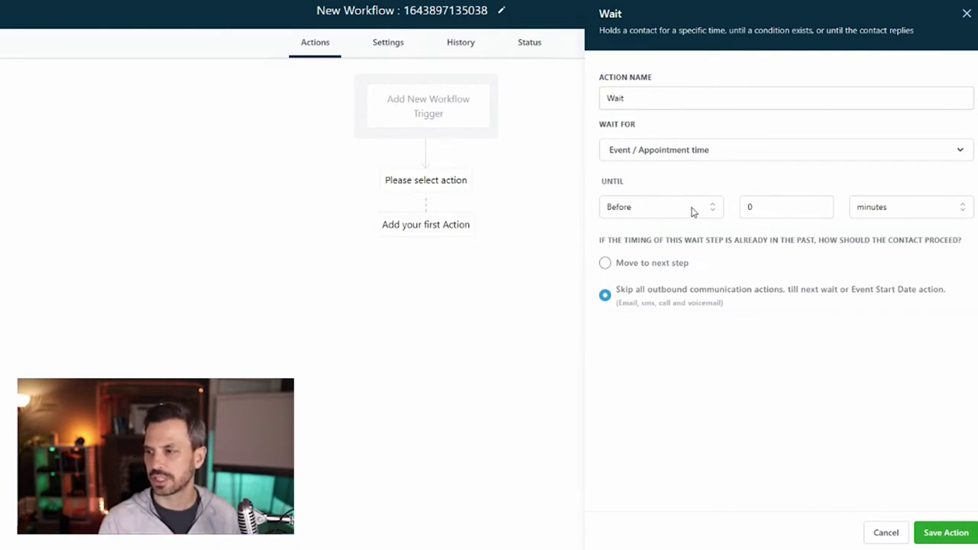
drag(762, 204, 740, 217)
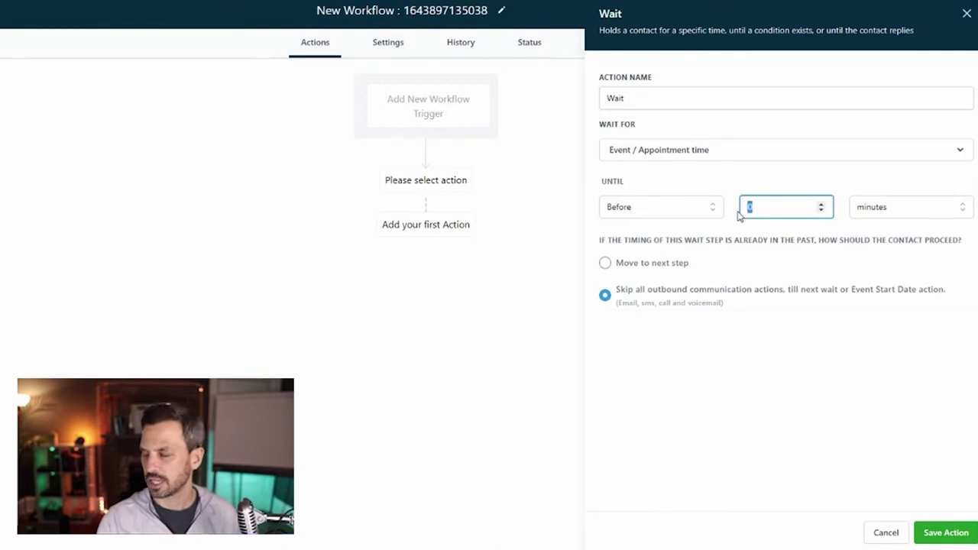
text(1)
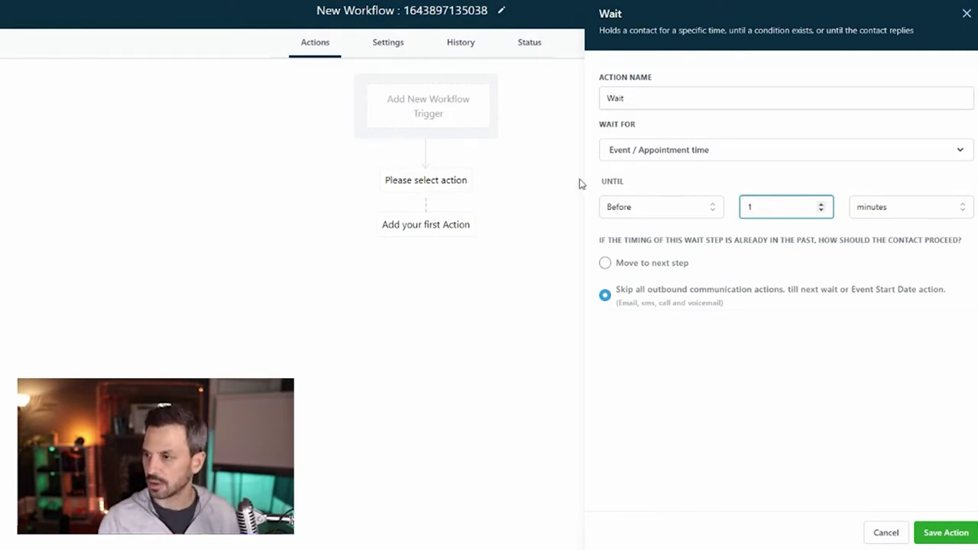
click(868, 214)
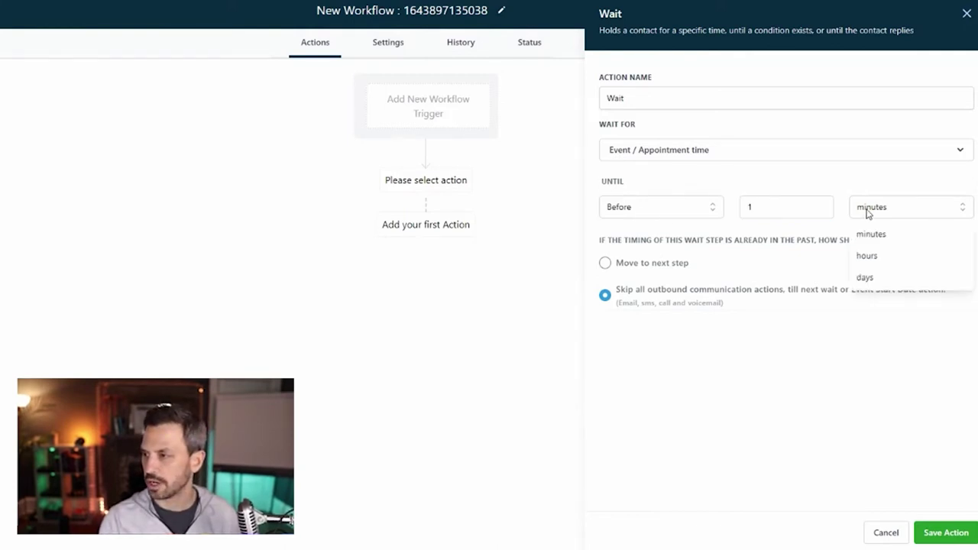
click(860, 279)
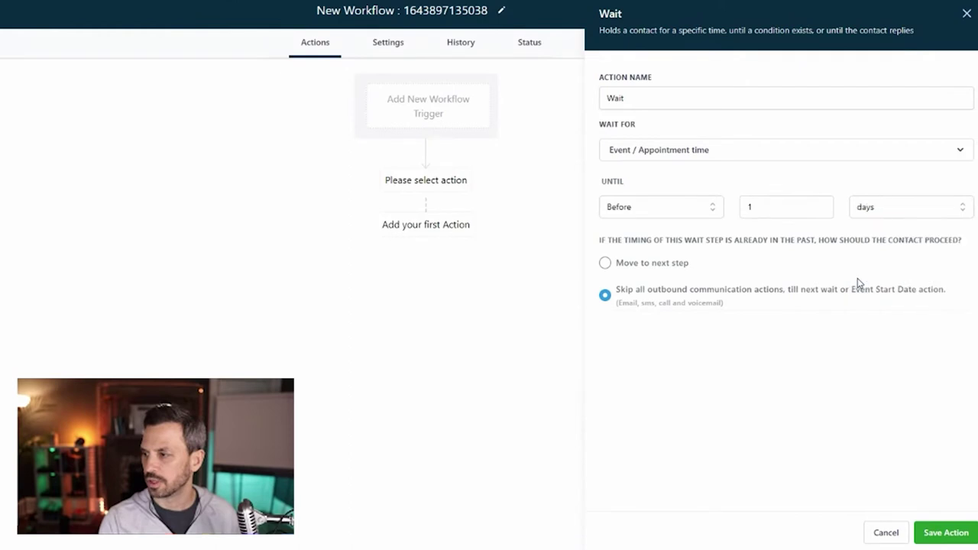
click(694, 103)
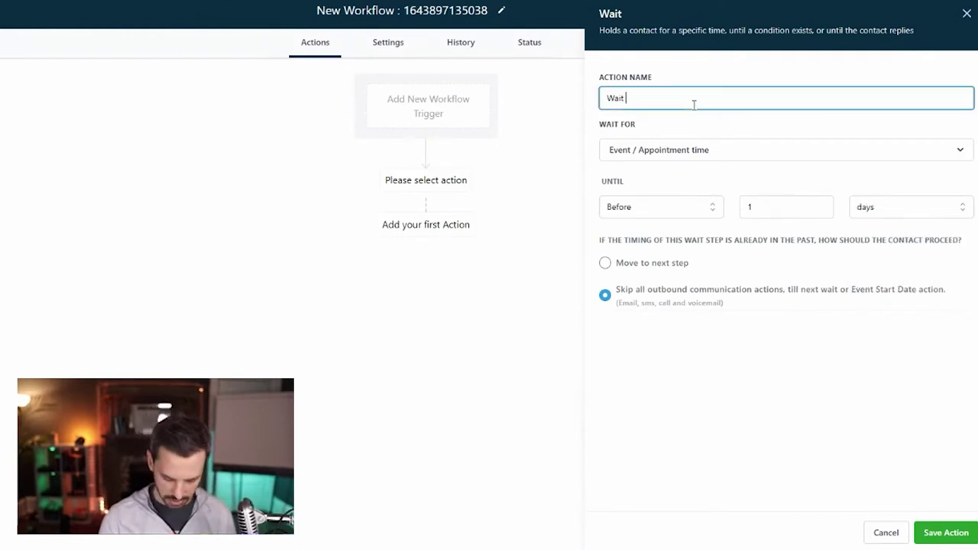
text(- )
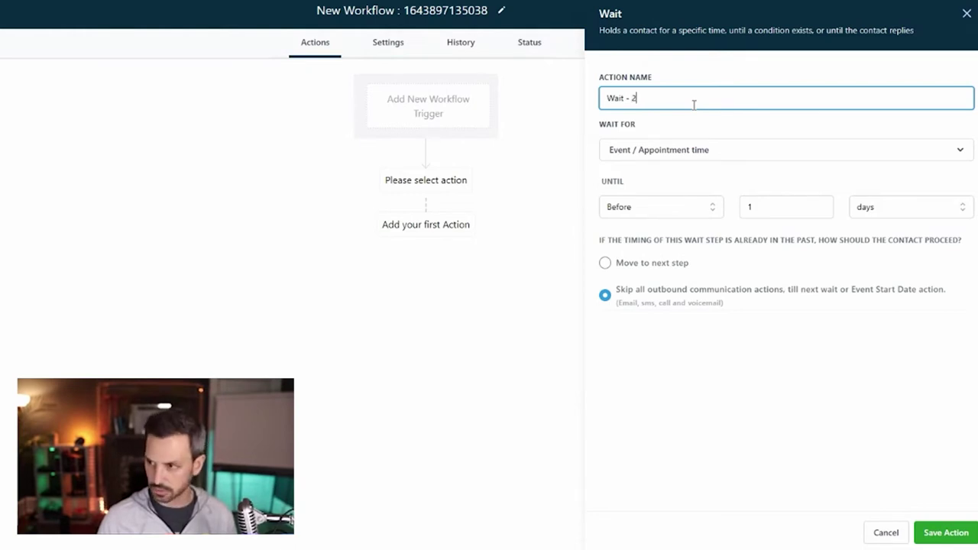
text(24 hour reminder)
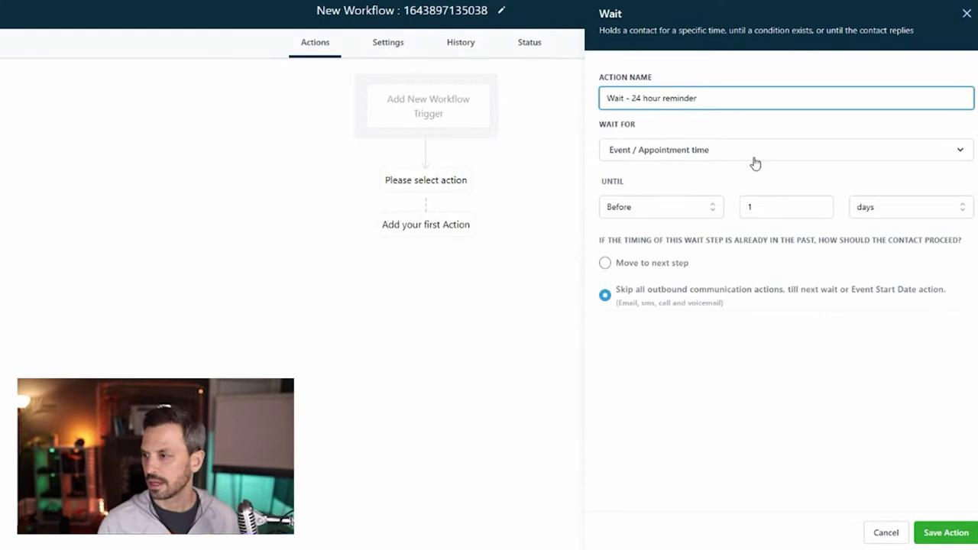
click(933, 538)
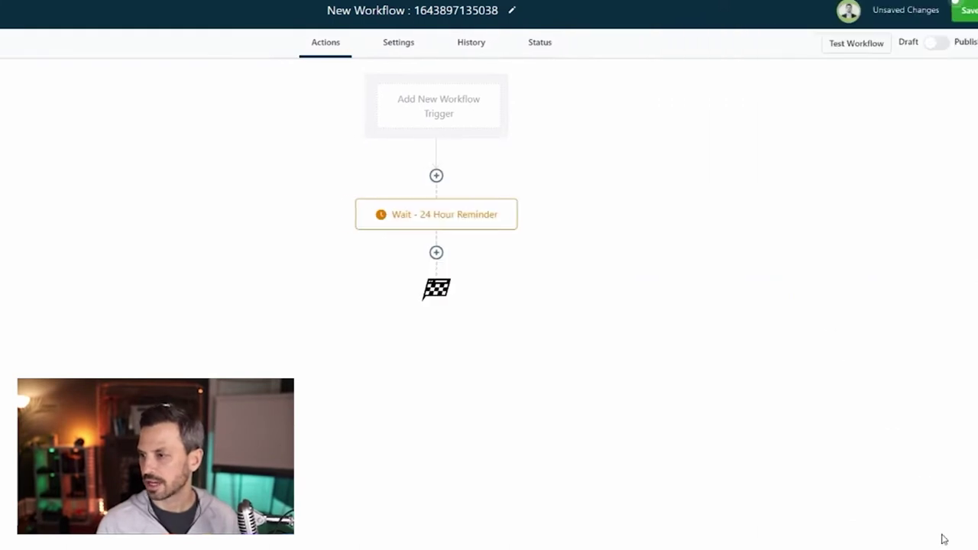
Add a second Wait step timed relative to the Event / Appointment time
click(426, 252)
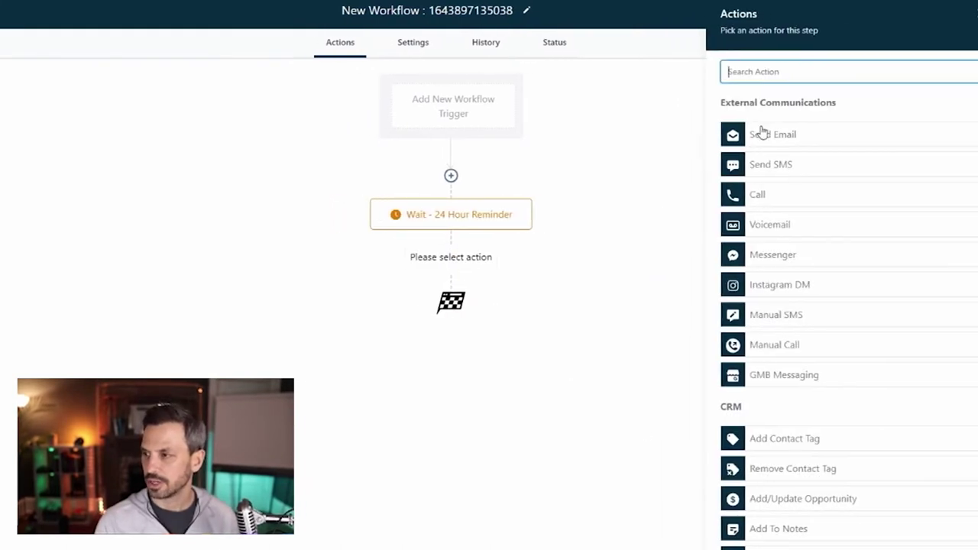
text(wait)
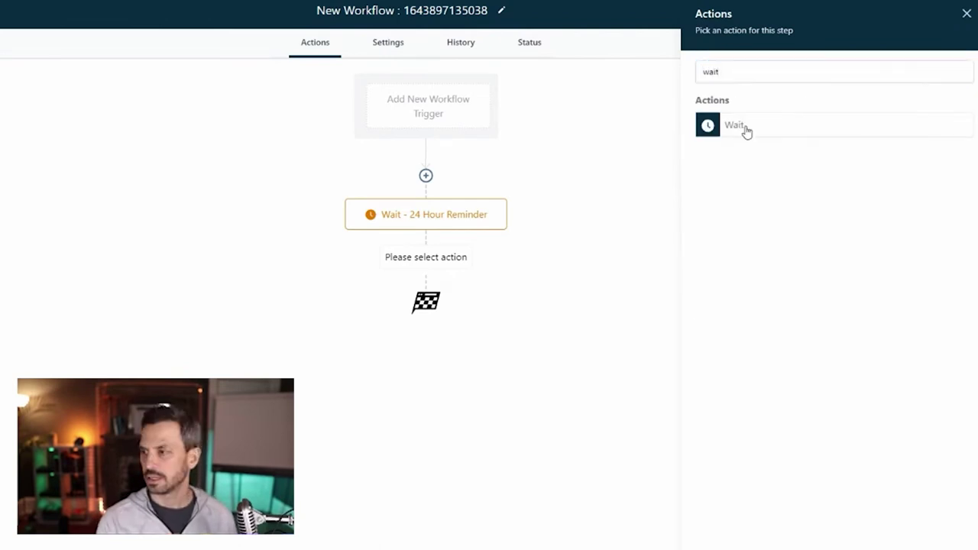
click(745, 134)
click(715, 153)
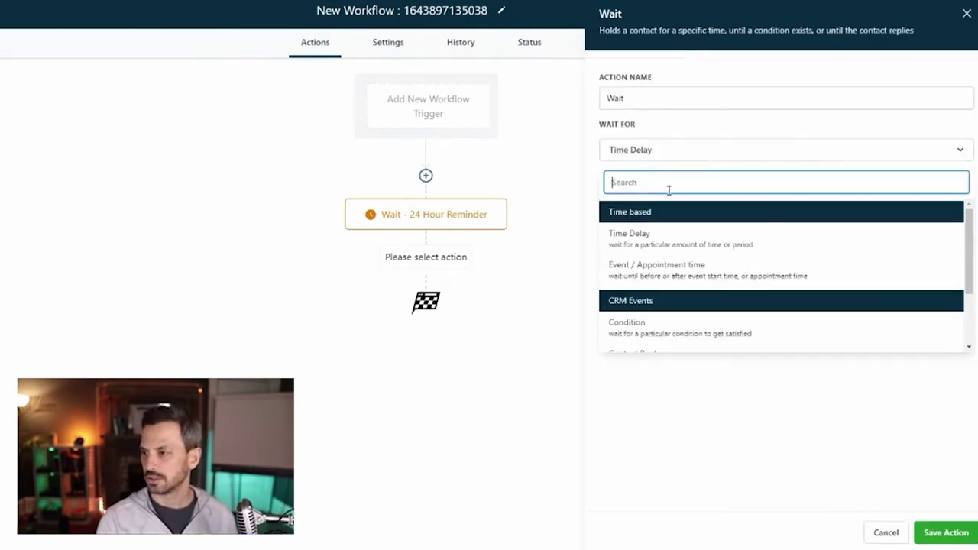
click(655, 271)
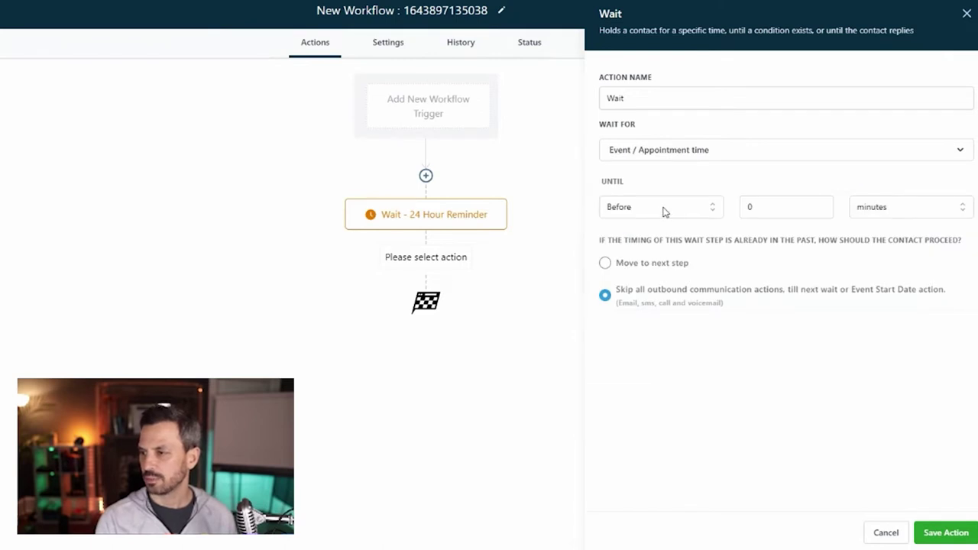
Set it to 1 hour before and save it as 'Wait - 1 Hour Before'
click(759, 206)
drag(755, 206, 746, 200)
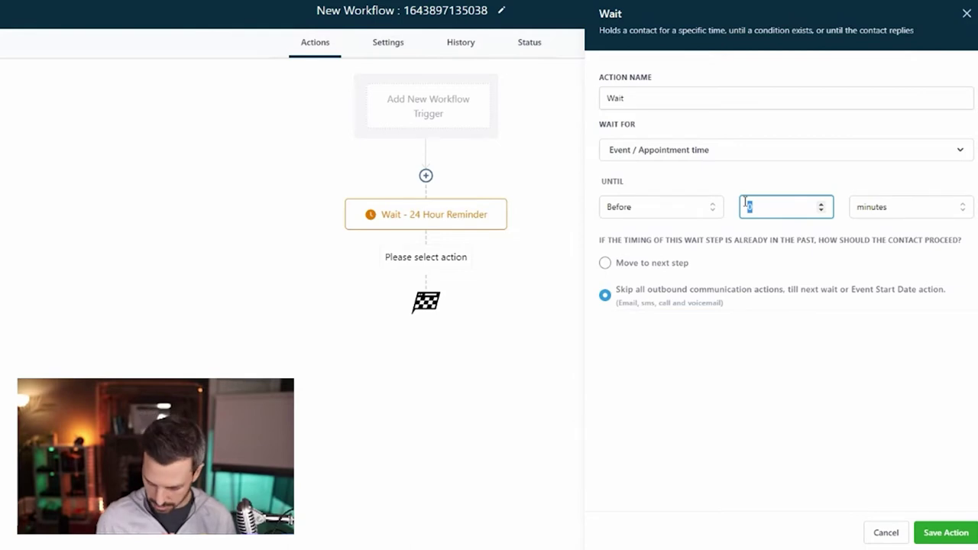
click(902, 208)
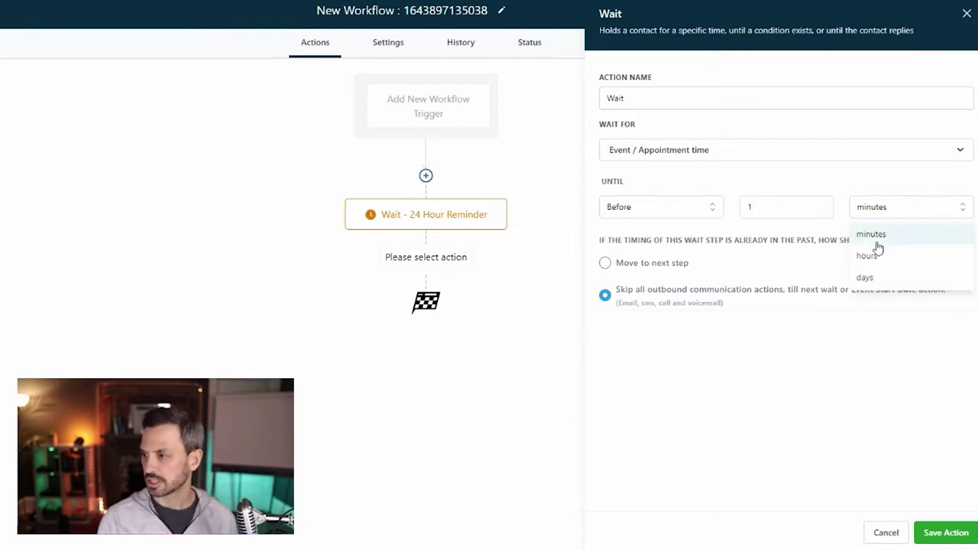
click(877, 260)
click(699, 102)
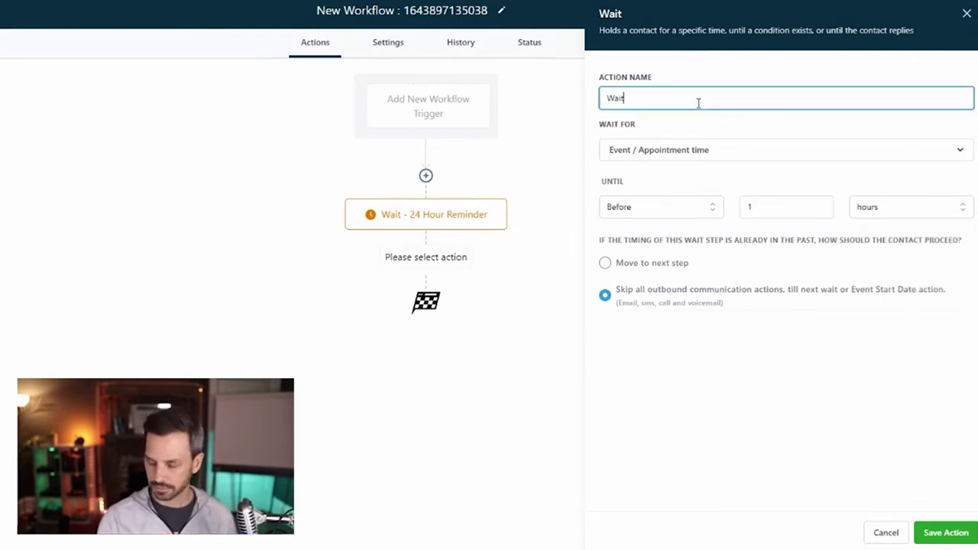
text(- 1 Hour Before)
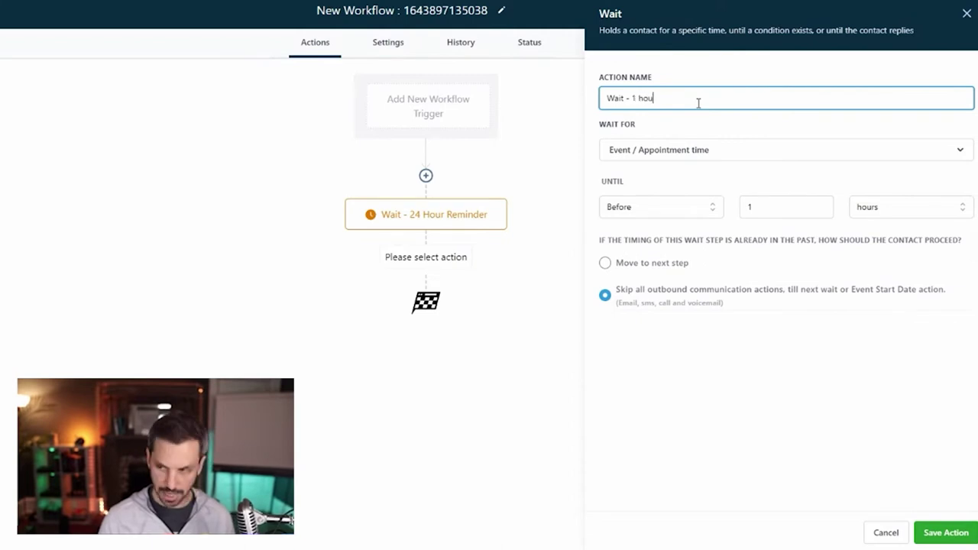
click(934, 532)
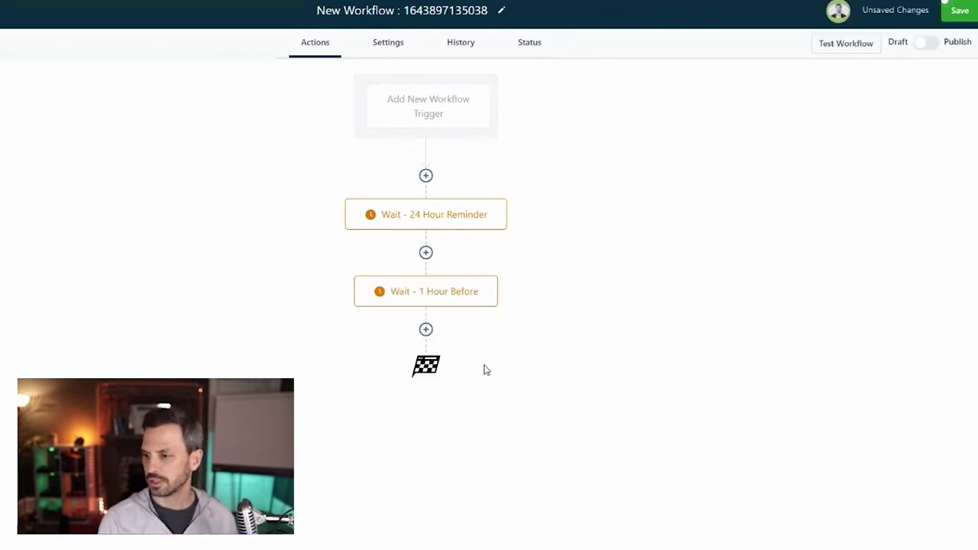
click(425, 329)
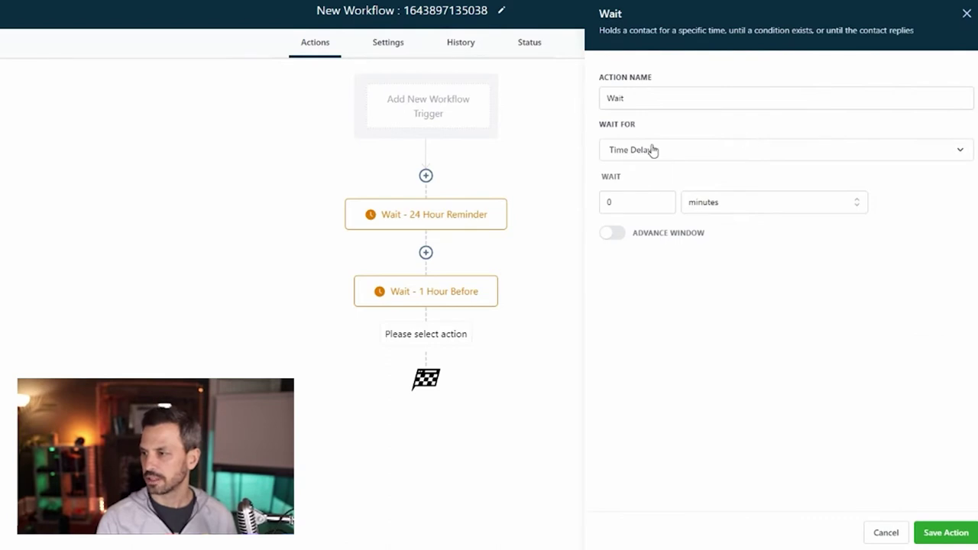
Set the third wait to 10 minutes before the appointment, named 'Wait - 10 minutes before'
click(647, 153)
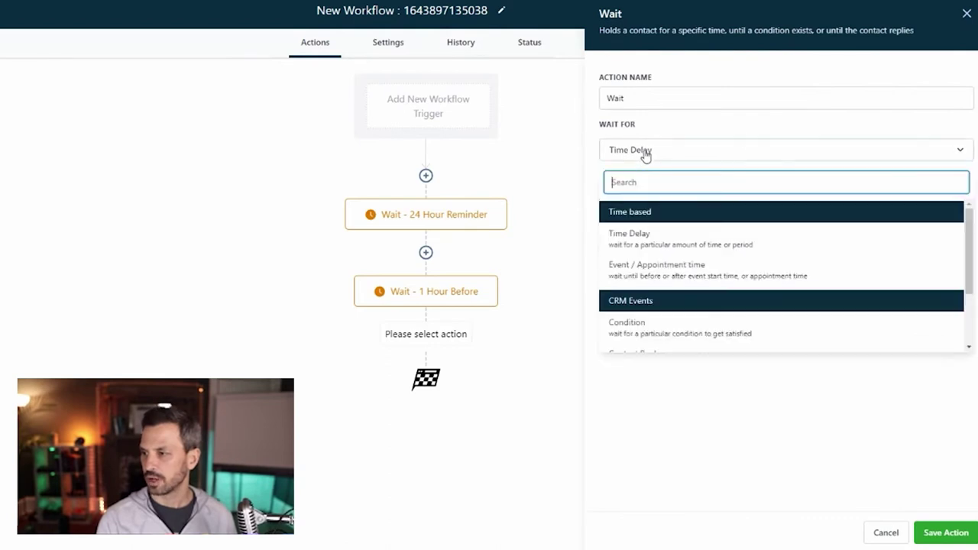
click(654, 276)
double_click(751, 206)
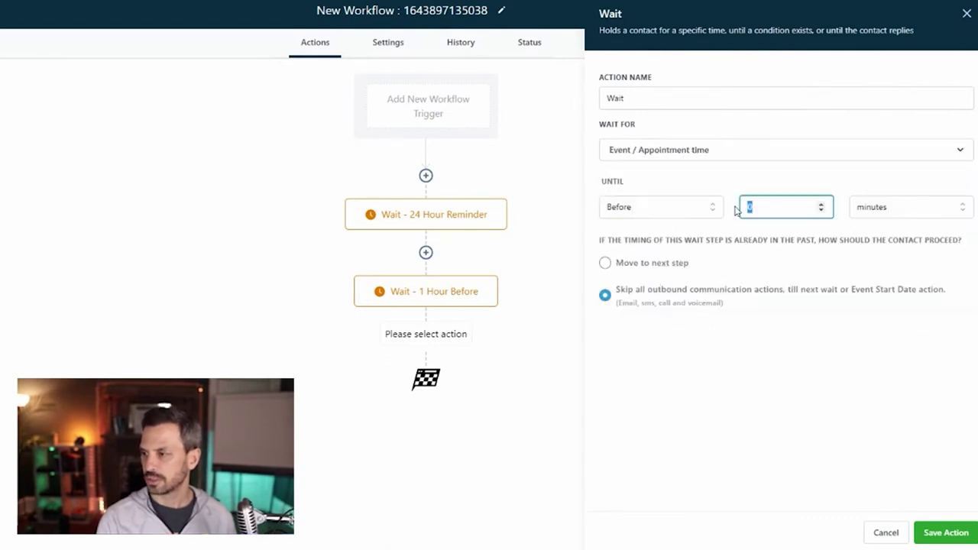
text(10)
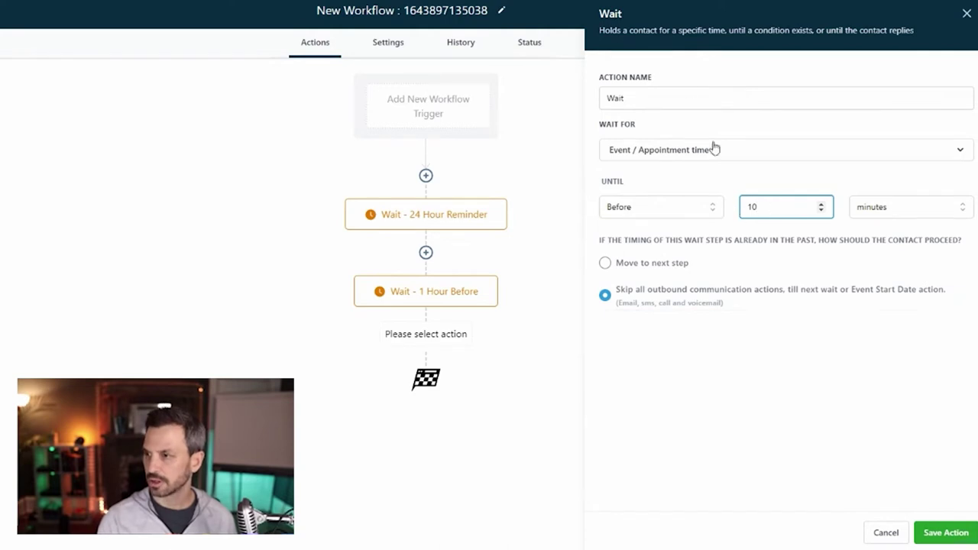
click(687, 95)
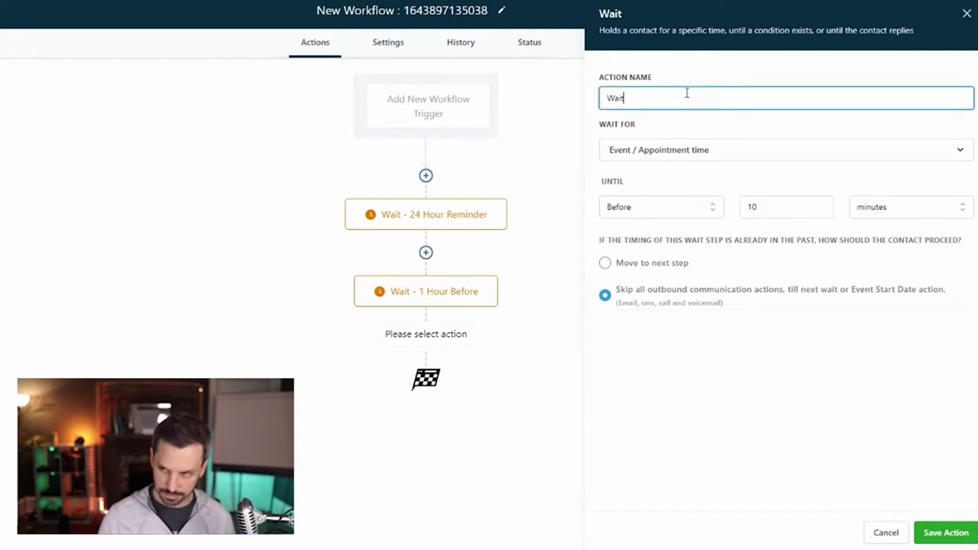
text(- 10 minutes before)
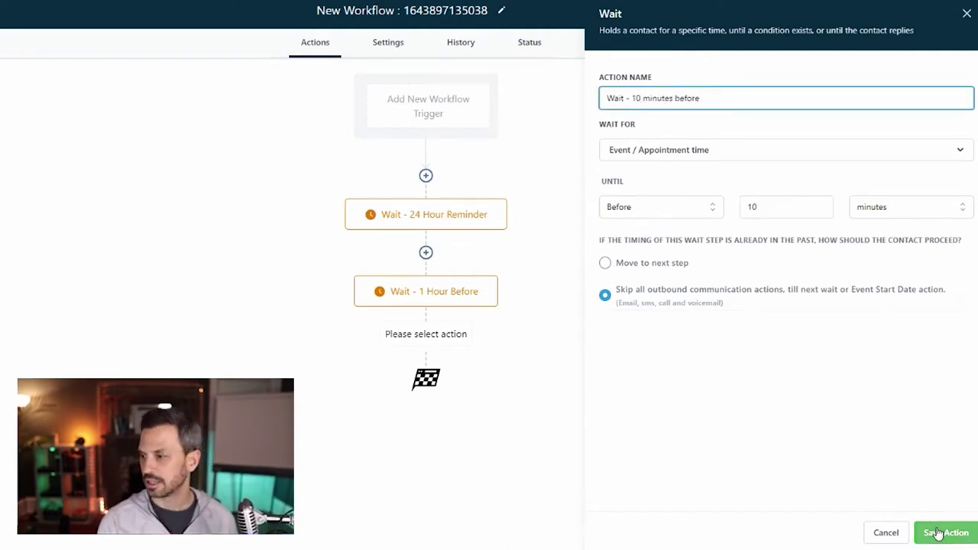
click(938, 533)
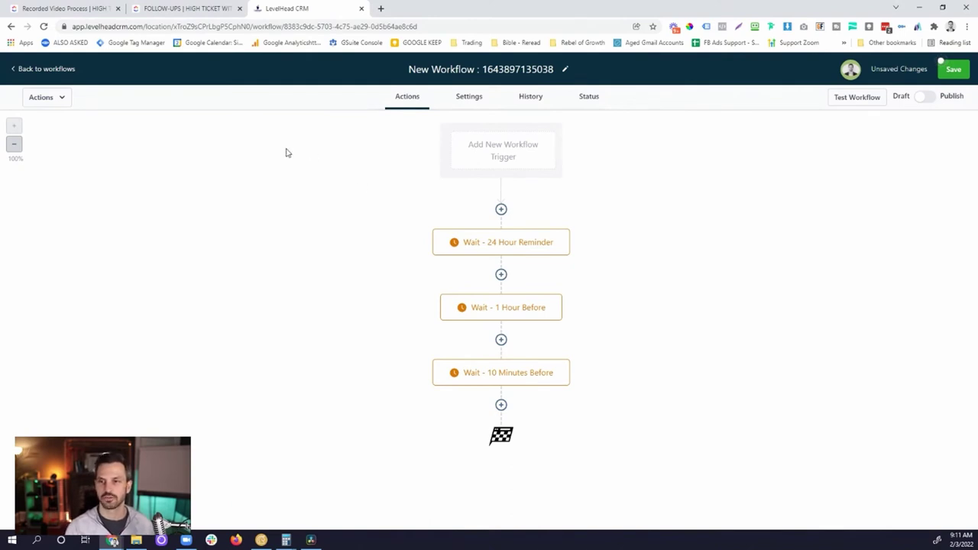
Discard the unsaved practice workflow and open 1. GAMEPLAN CALL REMINDERS - SALES TEAM
click(69, 72)
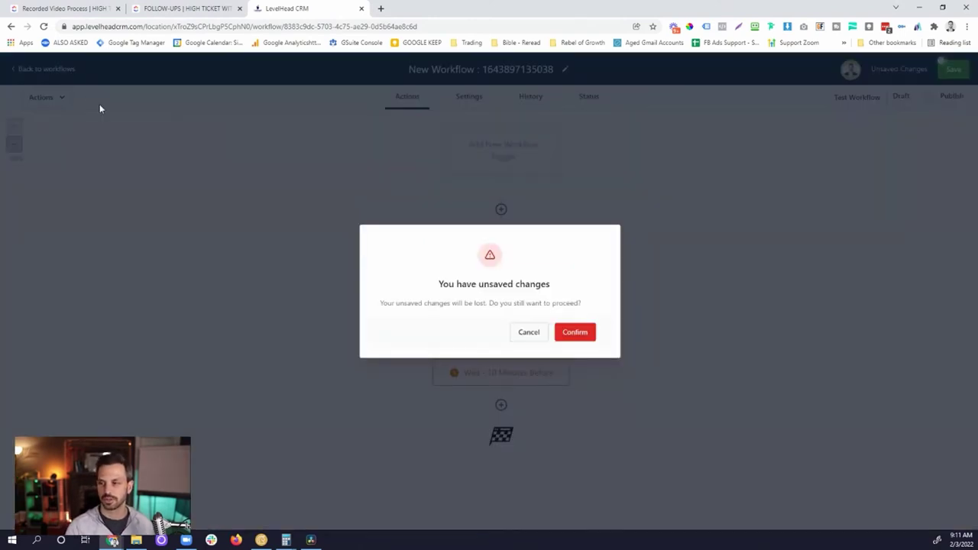
click(564, 332)
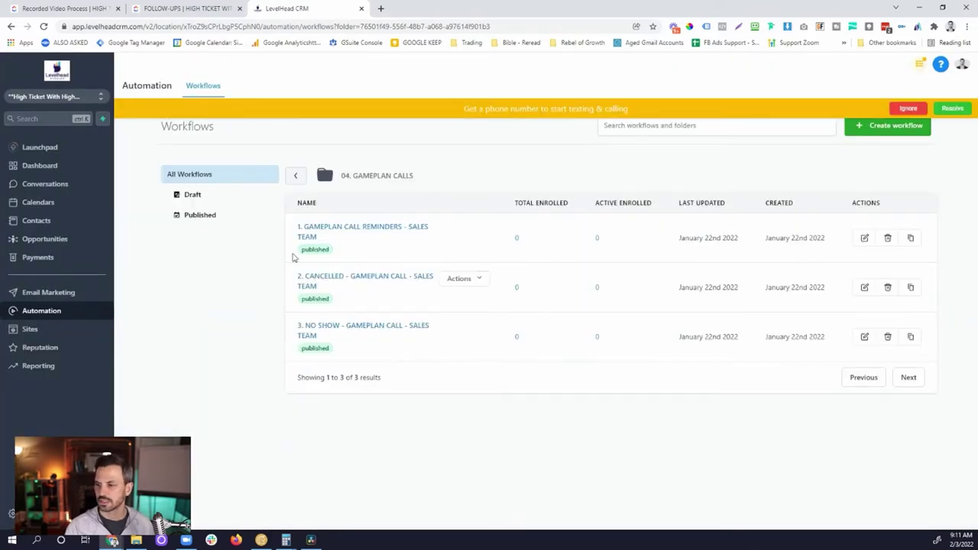
click(344, 231)
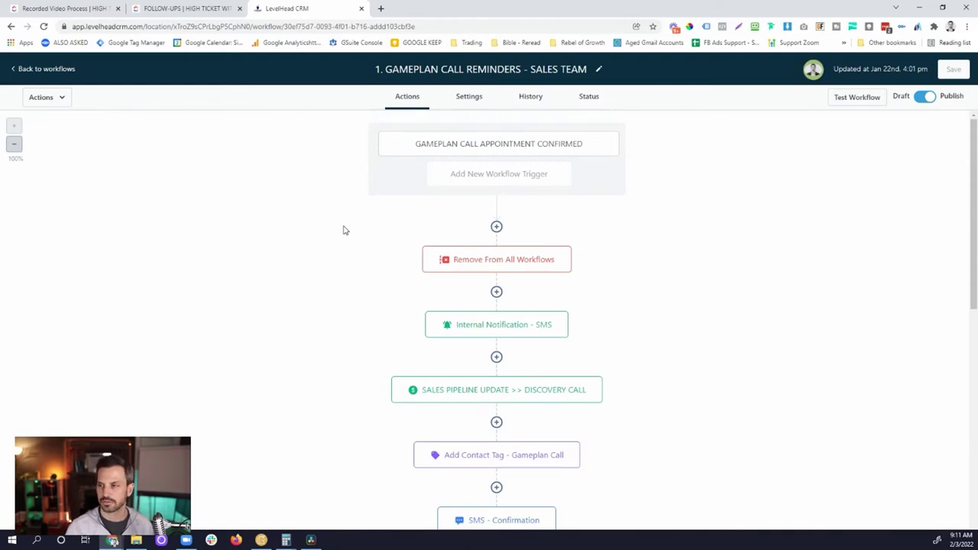
Inspect the appointment-confirmed trigger, then open the SALES PIPELINE UPDATE >> DISCOVERY CALL step
click(426, 150)
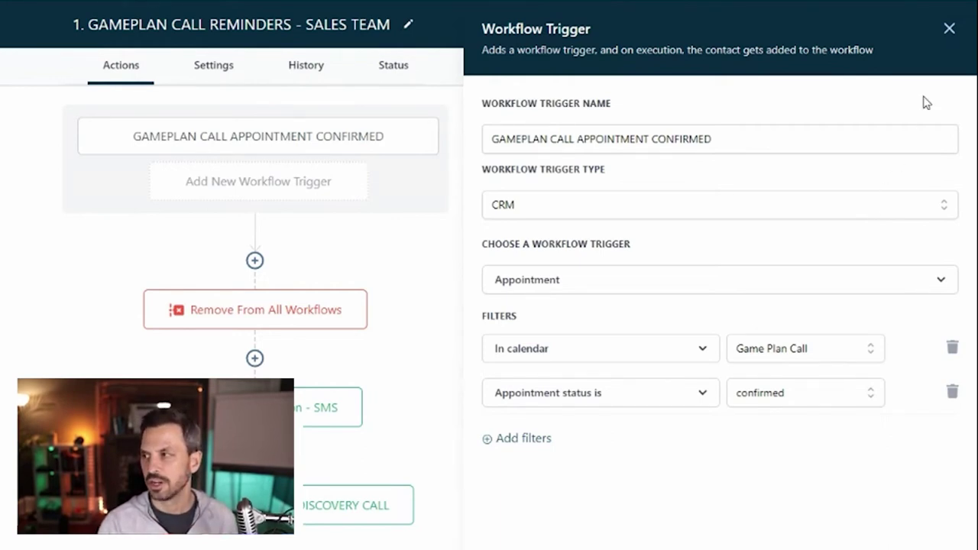
click(948, 35)
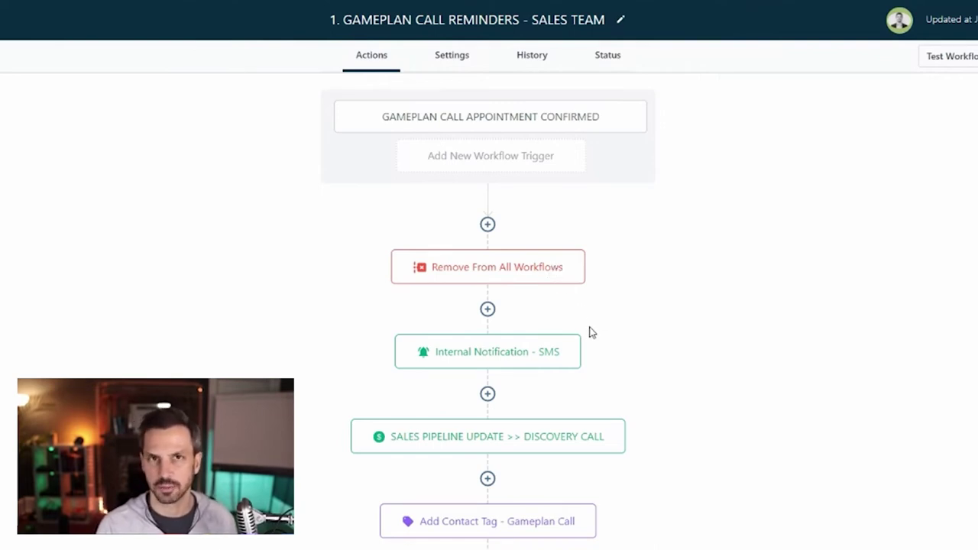
scroll(632, 321, down, 2)
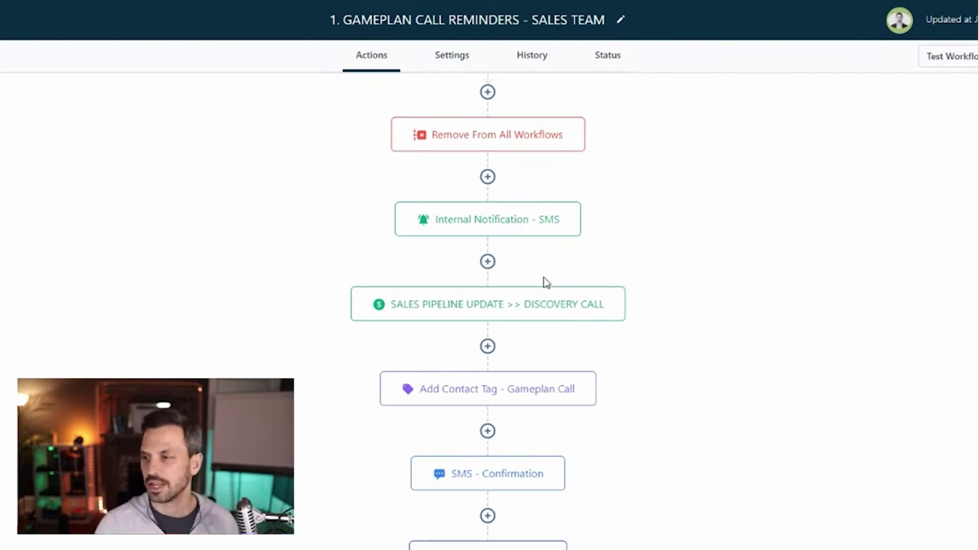
click(541, 307)
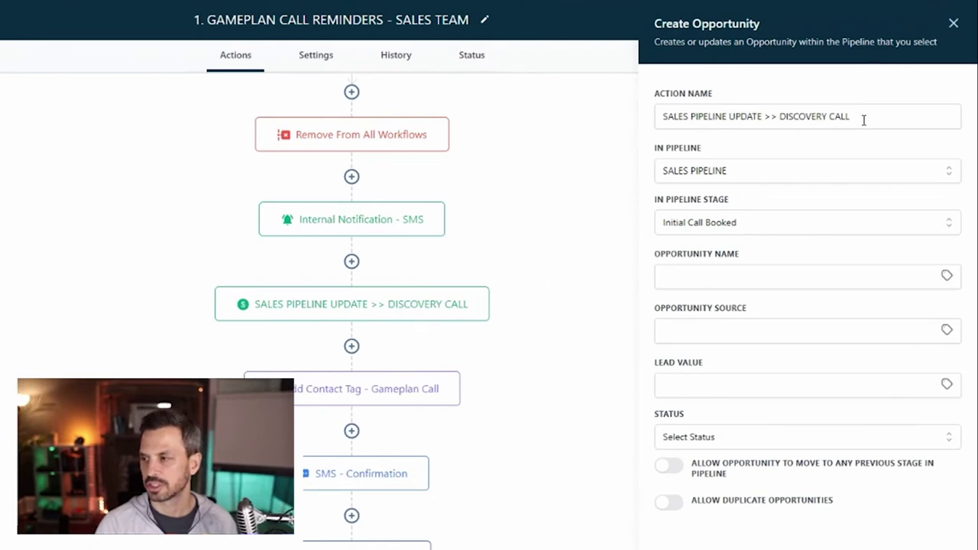
Close the SALES PIPELINE UPDATE >> DISCOVERY CALL opportunity panel
click(954, 27)
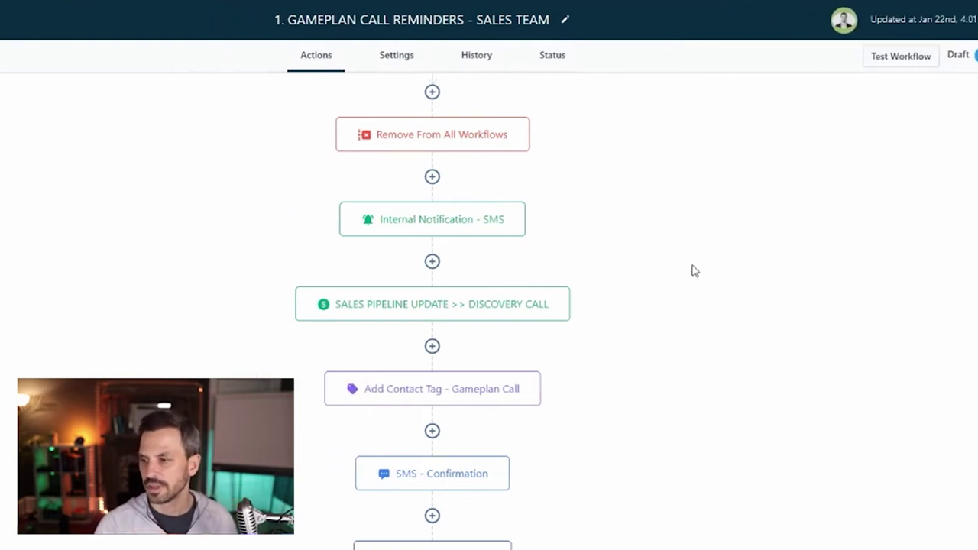
scroll(711, 277, down, 2)
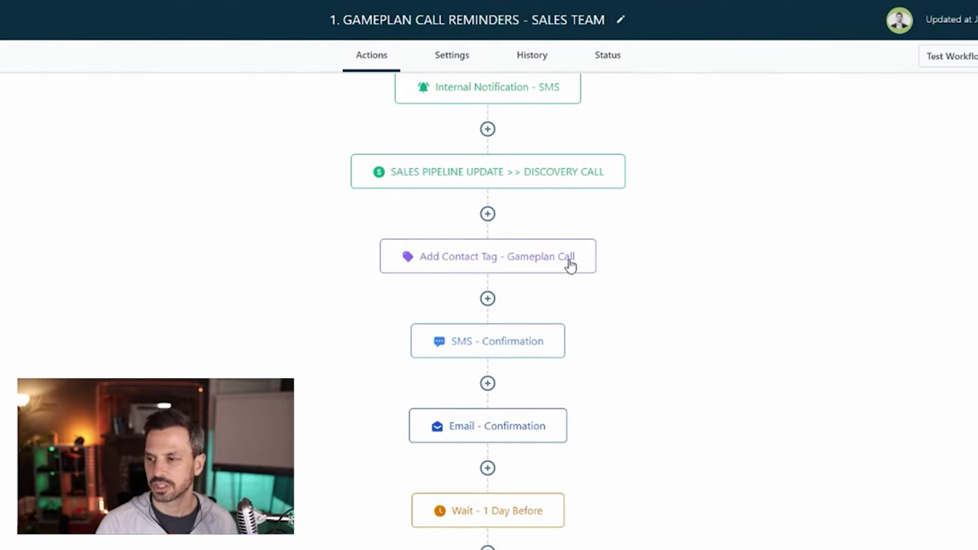
scroll(571, 263, down, 2)
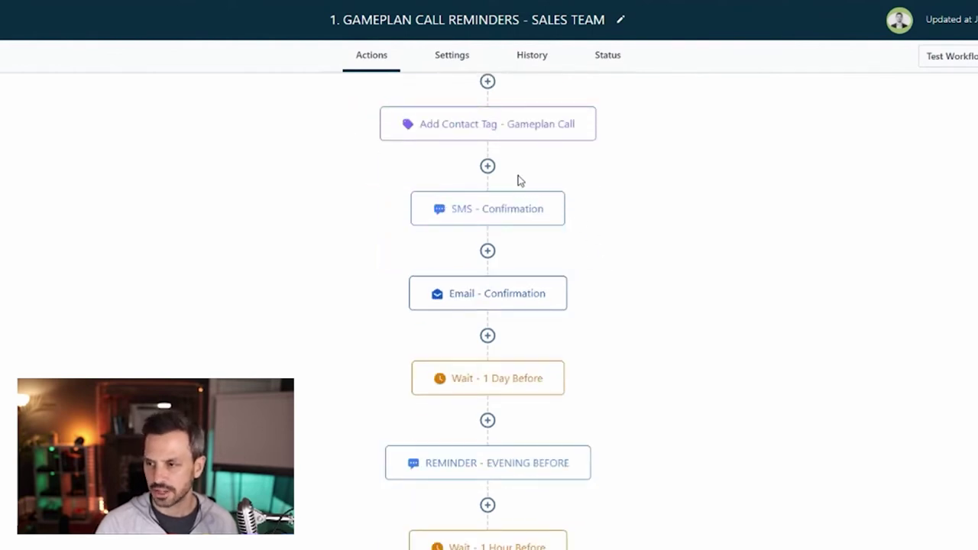
scroll(557, 318, down, 2)
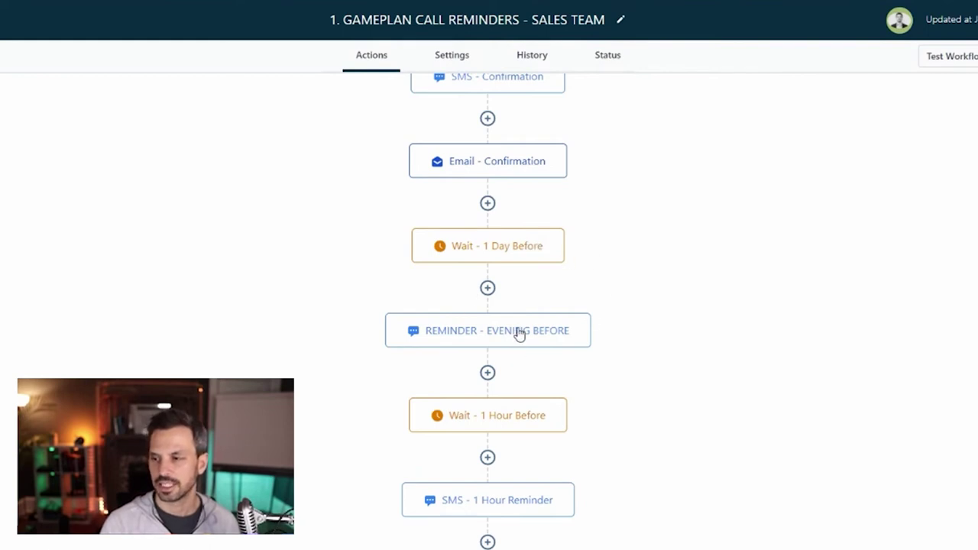
scroll(616, 360, down, 2)
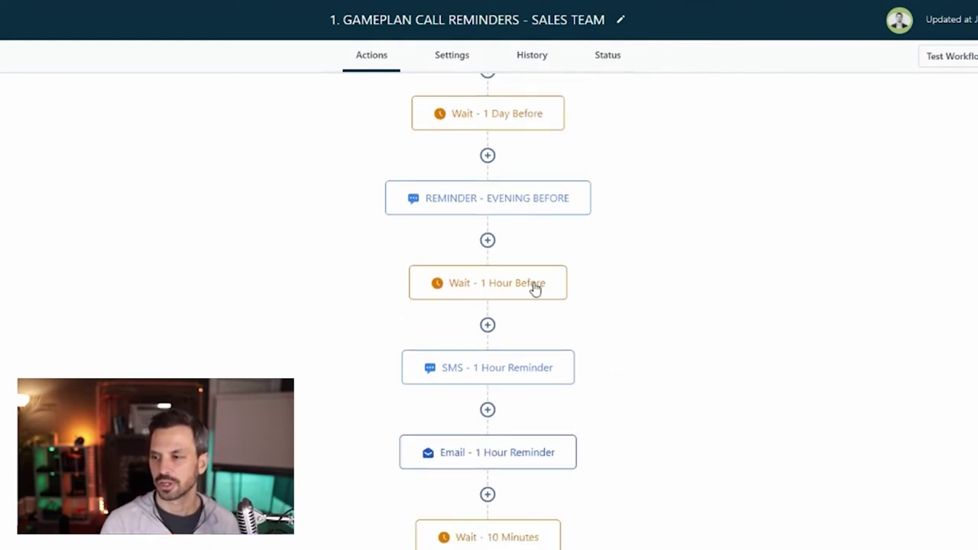
scroll(530, 289, down, 2)
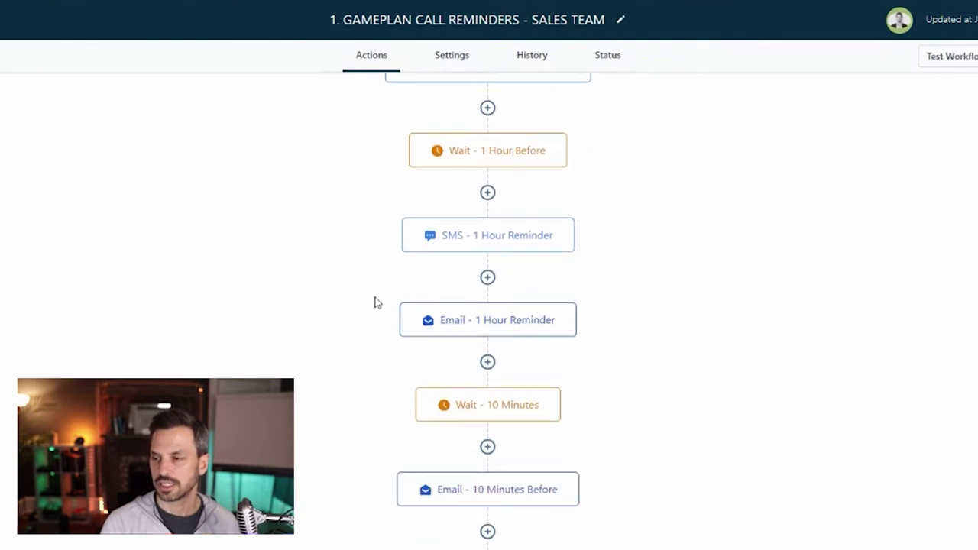
scroll(505, 363, down, 1)
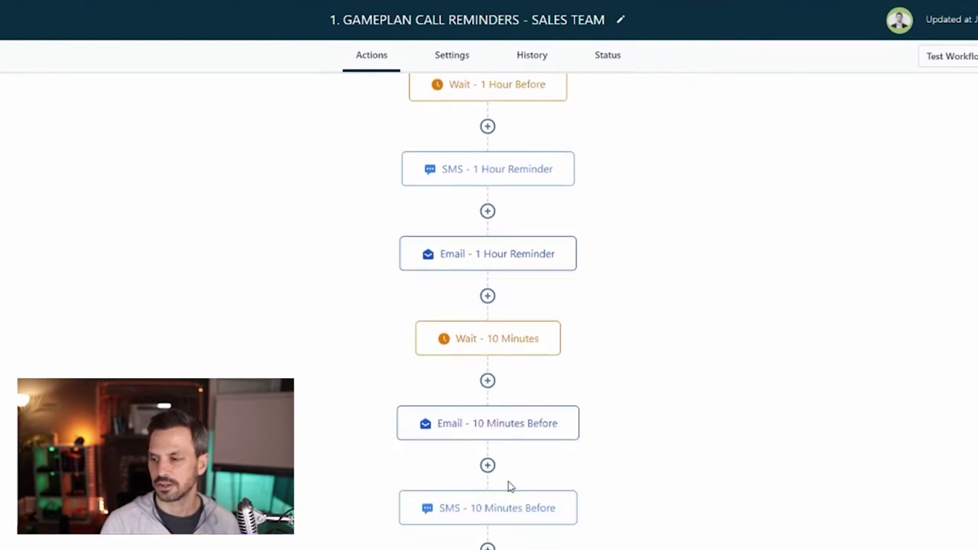
scroll(665, 438, up, 1)
scroll(665, 438, up, 8)
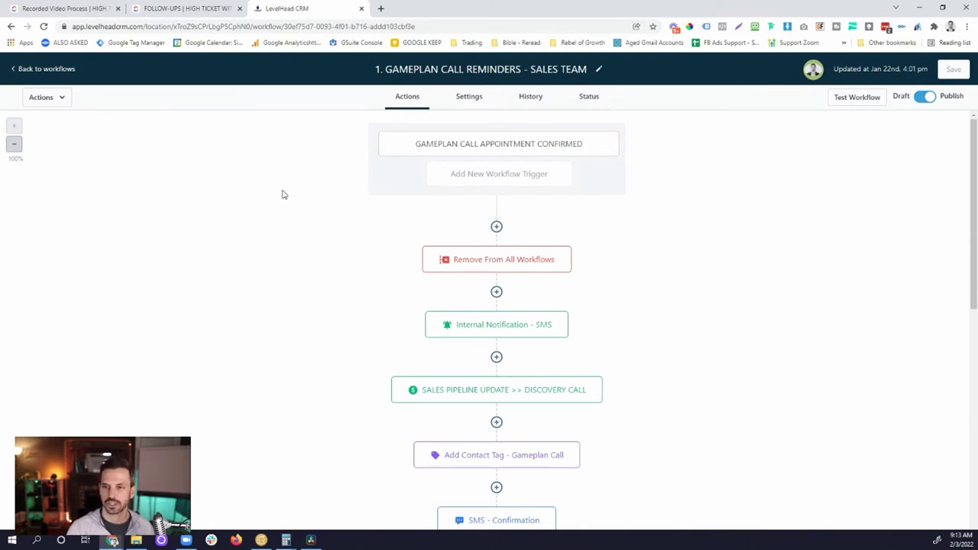
Go back to the workflows list and open 2. CANCELLED - GAMEPLAN CALL - SALES TEAM
click(57, 69)
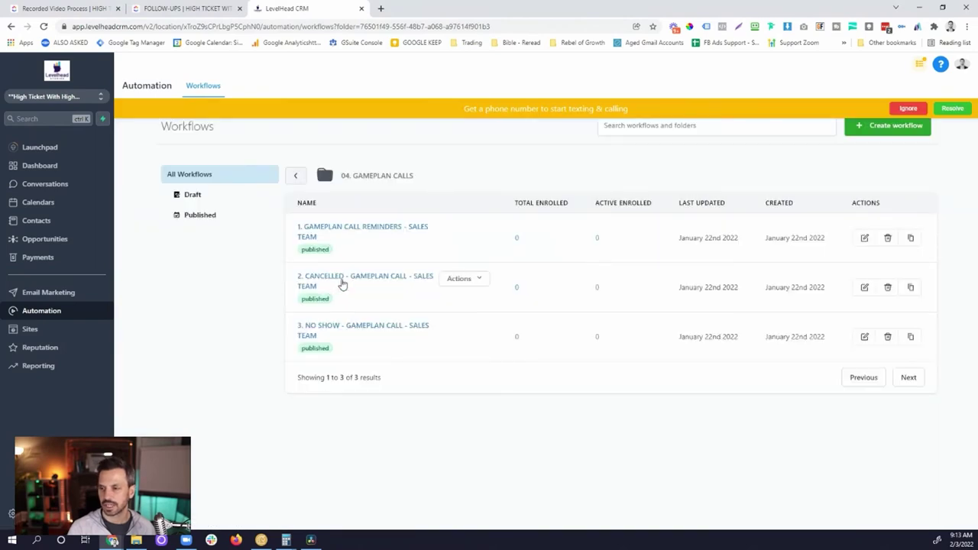
click(342, 281)
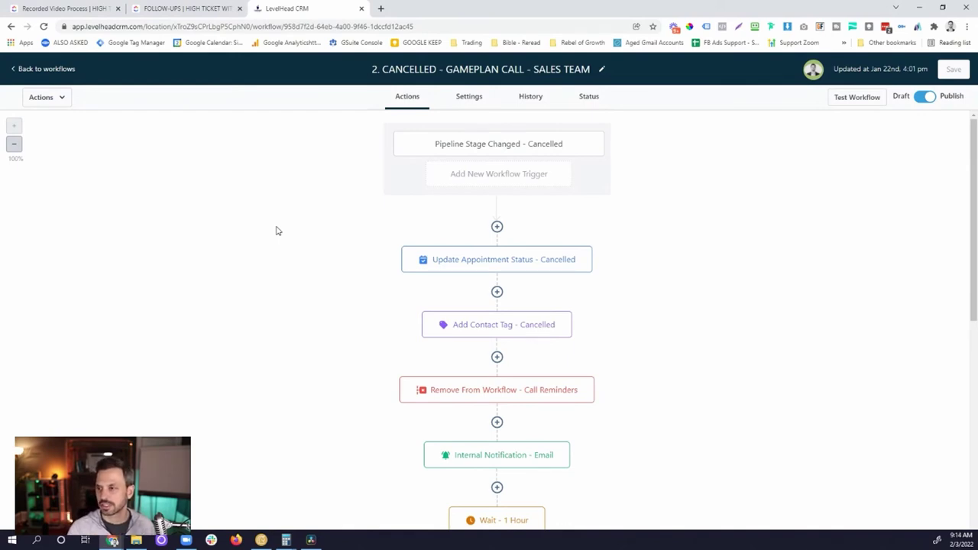
click(470, 150)
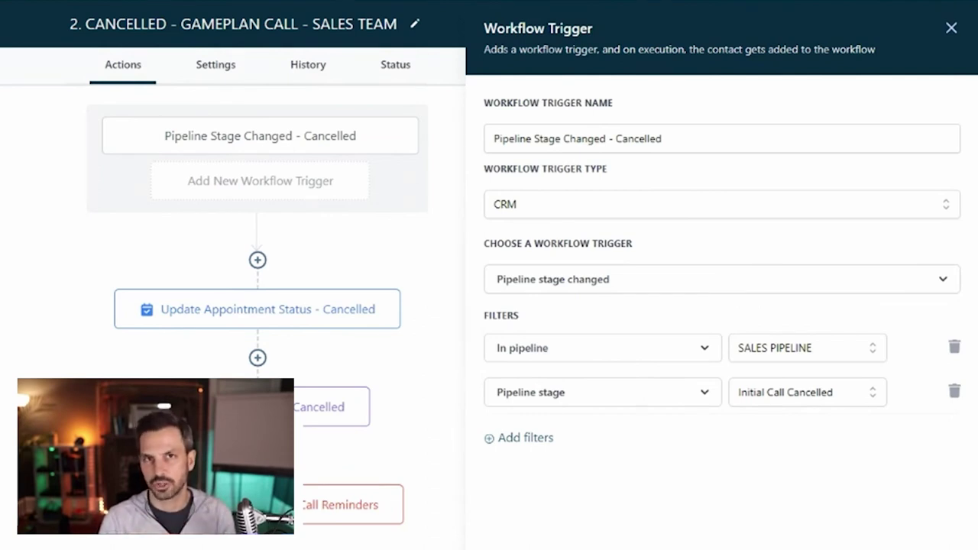
key(Escape)
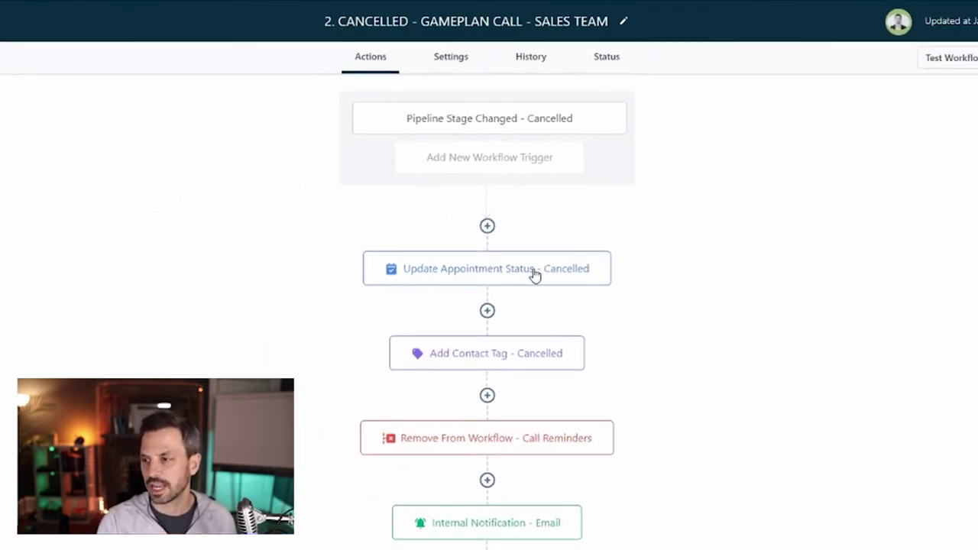
click(535, 274)
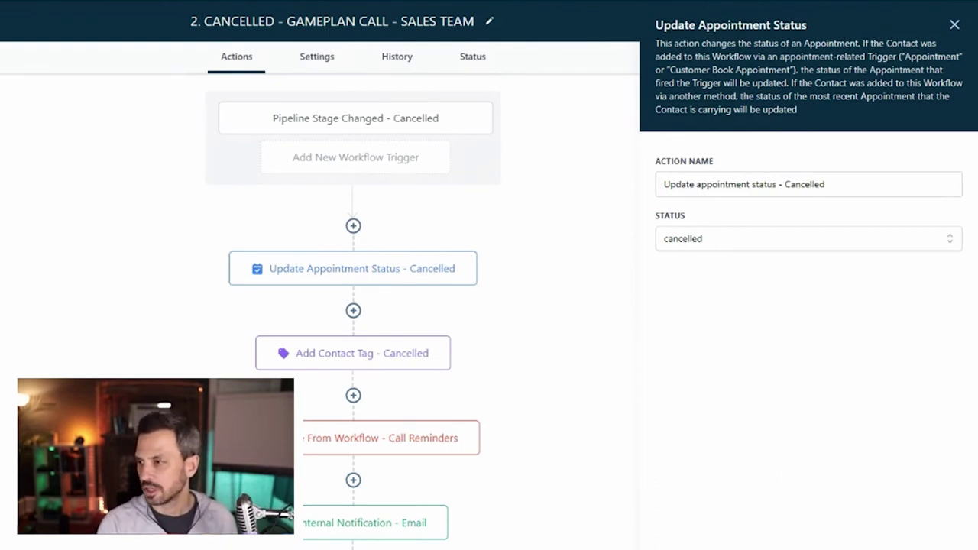
click(511, 349)
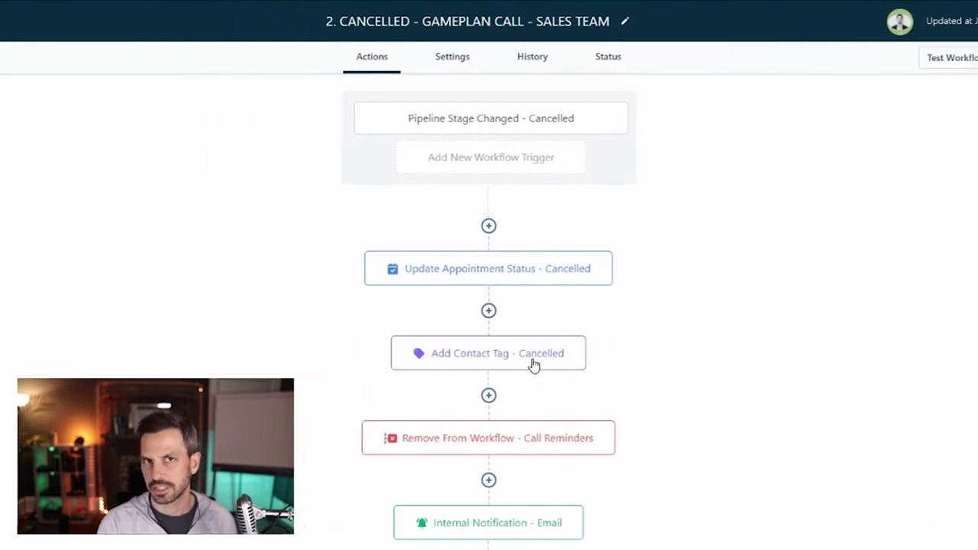
Scroll through the Cancelled workflow's wait and follow-up steps to review the sequence
scroll(688, 375, down, 2)
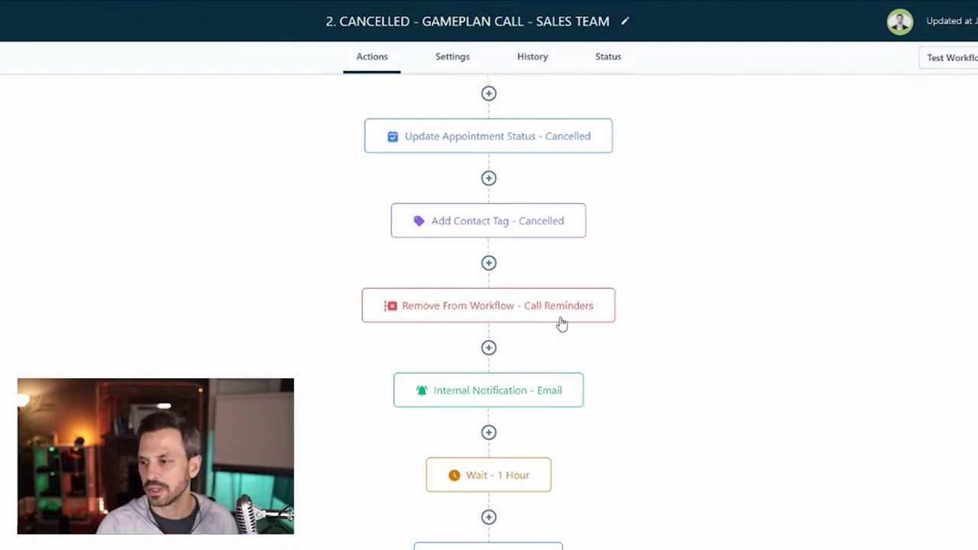
scroll(596, 337, down, 1)
scroll(583, 336, down, 1)
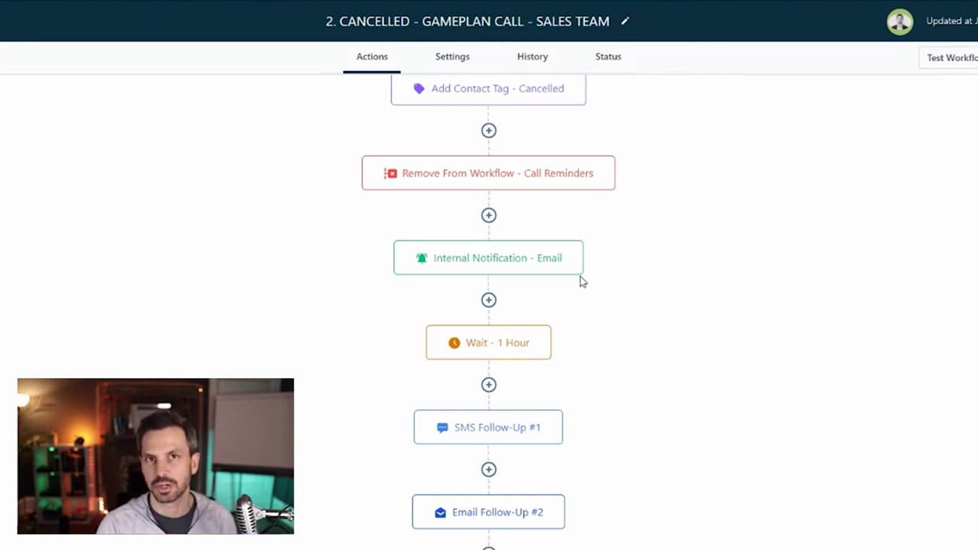
scroll(618, 308, down, 2)
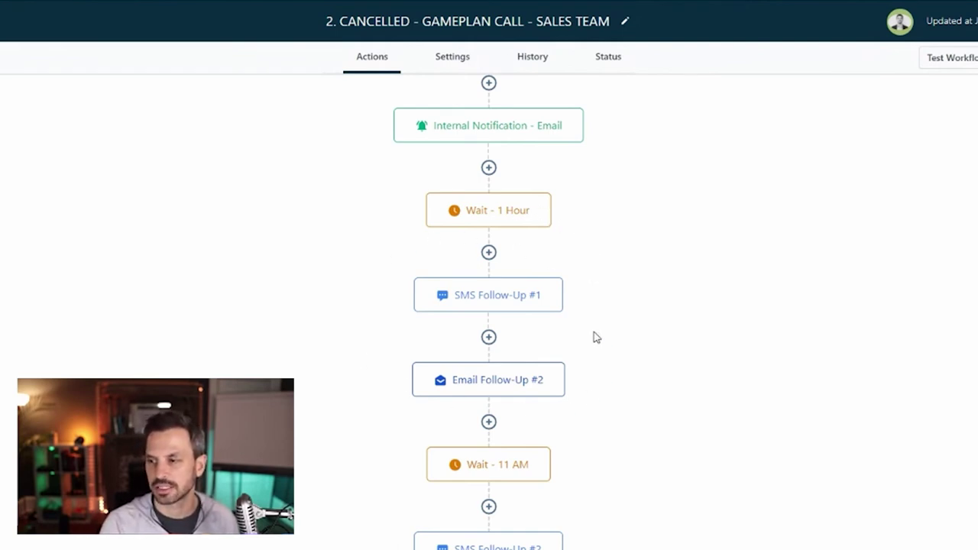
scroll(596, 338, down, 2)
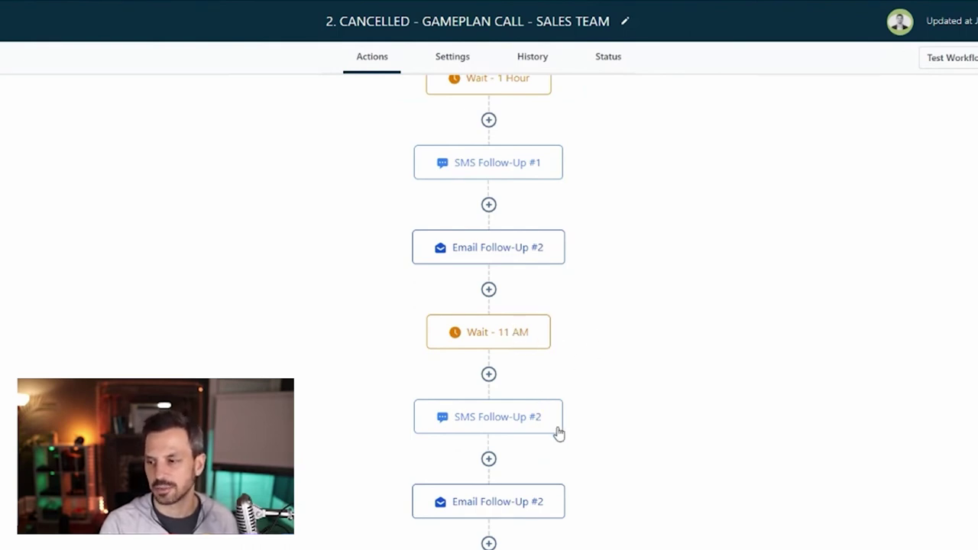
scroll(558, 433, down, 3)
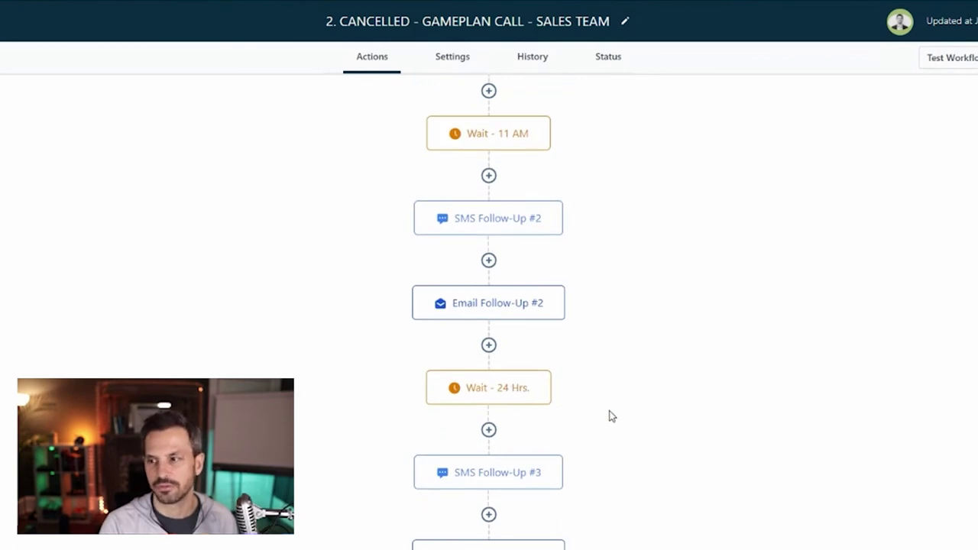
scroll(623, 432, down, 1)
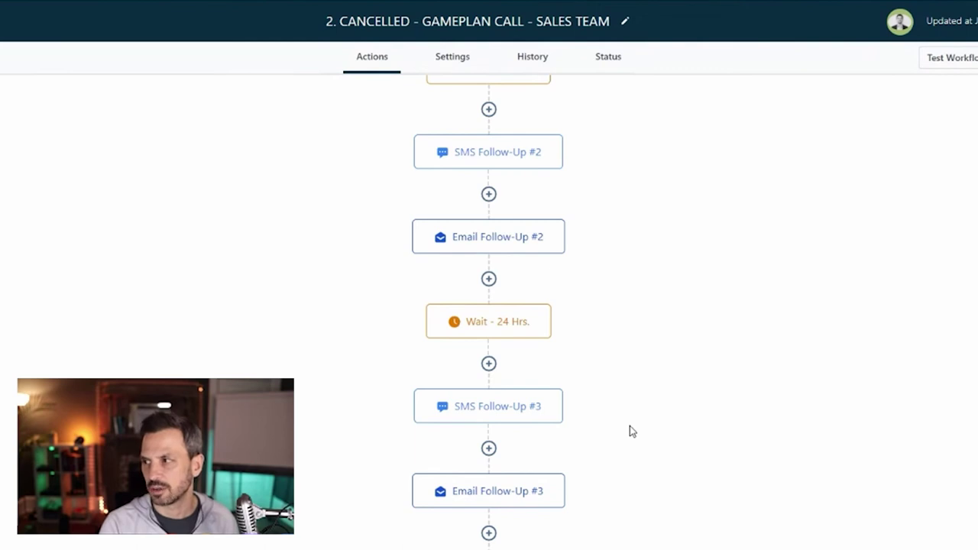
Return to the workflows list and open 3. NO SHOW - GAMEPLAN CALL - SALES TEAM
scroll(630, 426, up, 8)
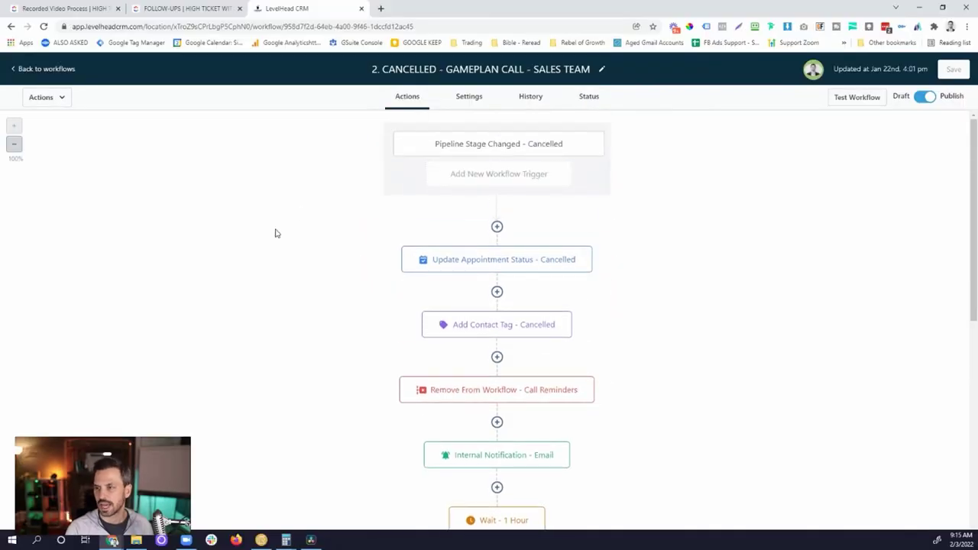
click(62, 75)
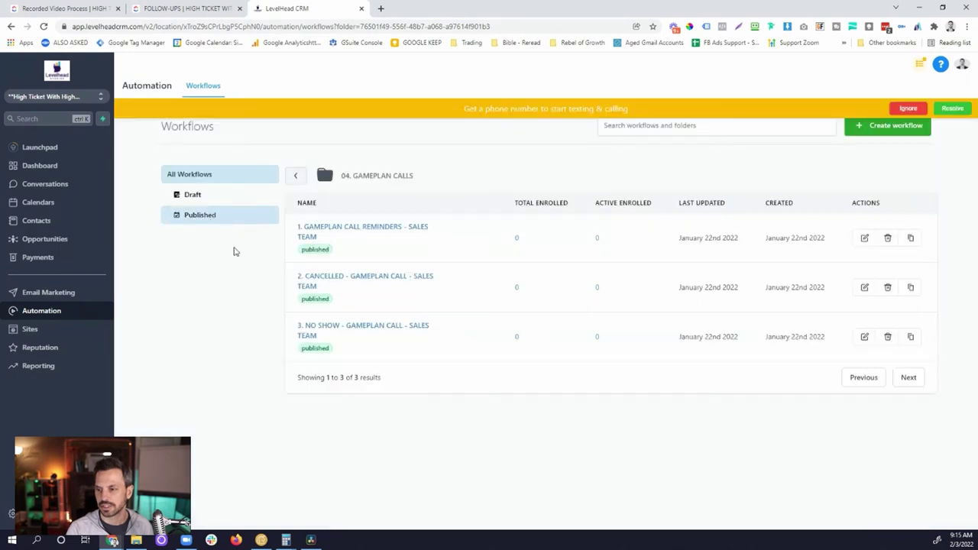
click(342, 334)
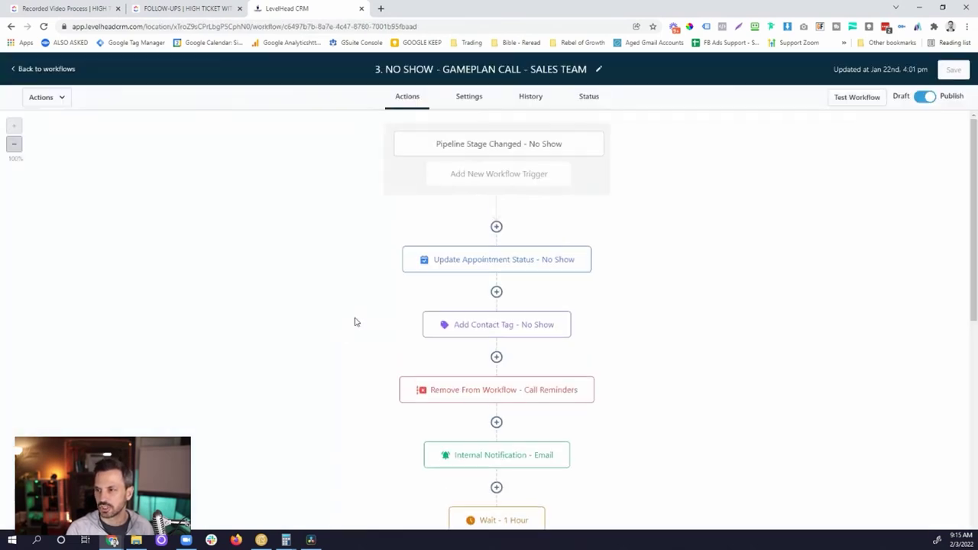
Inspect the No Show trigger and Update Appointment Status - No Show step, closing without saving
click(473, 147)
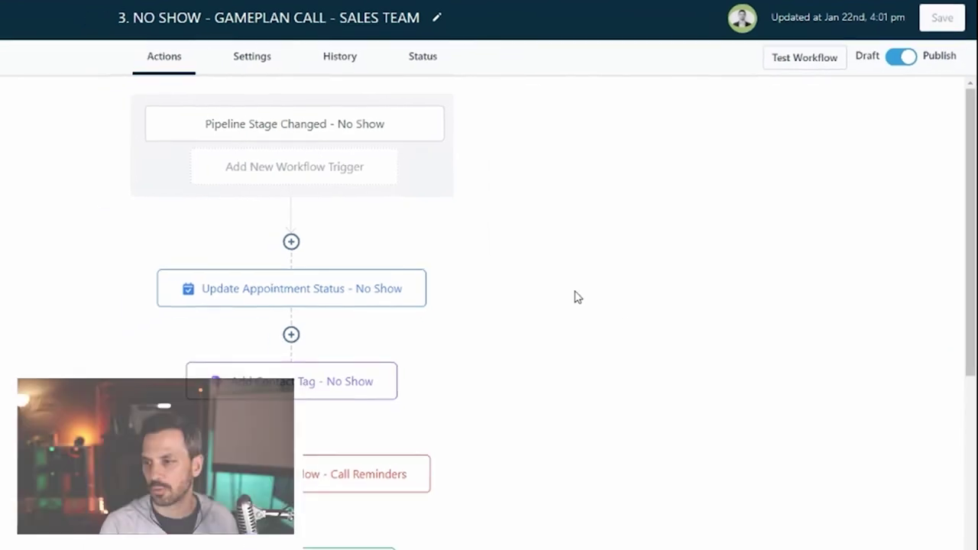
click(471, 256)
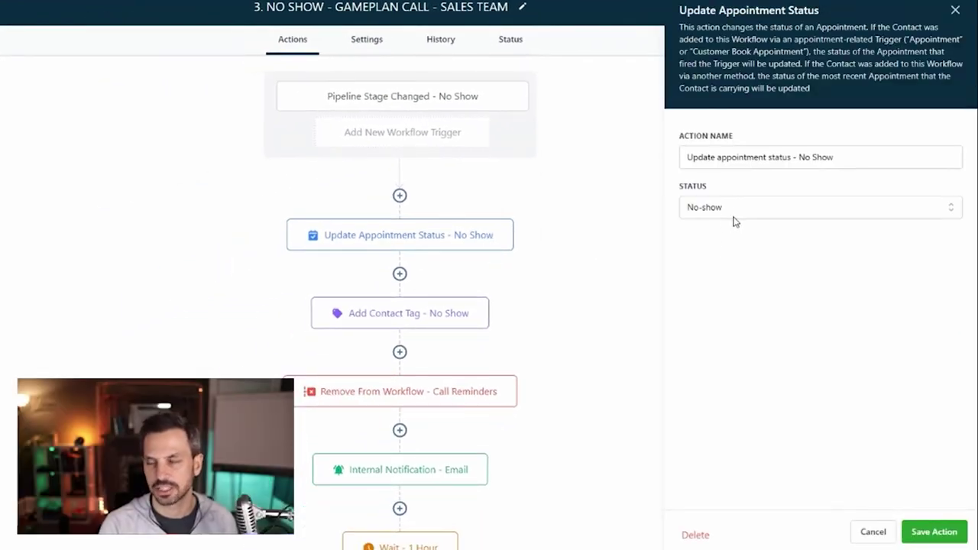
click(859, 535)
Return to the workflows list and open the Opportunities sales pipeline board
scroll(443, 260, down, 1)
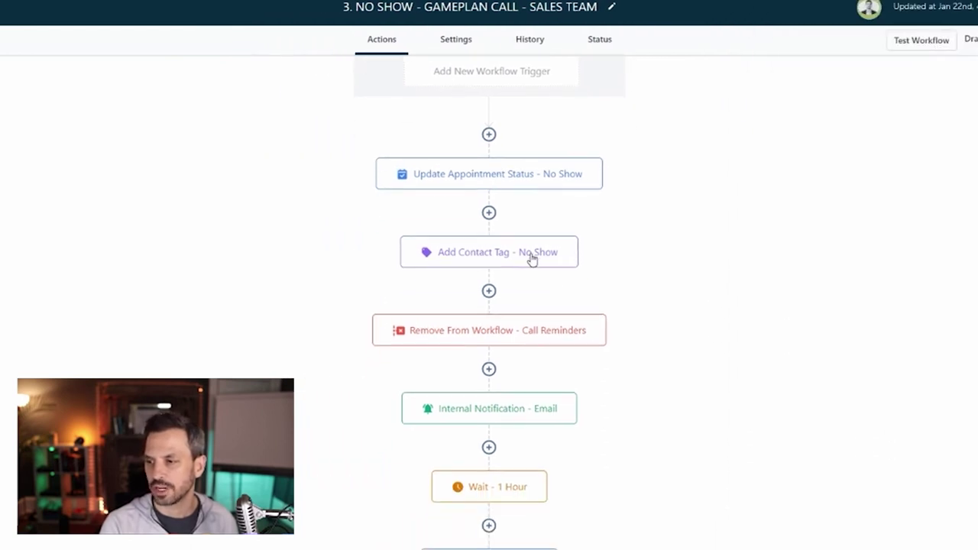
scroll(447, 185, up, 1)
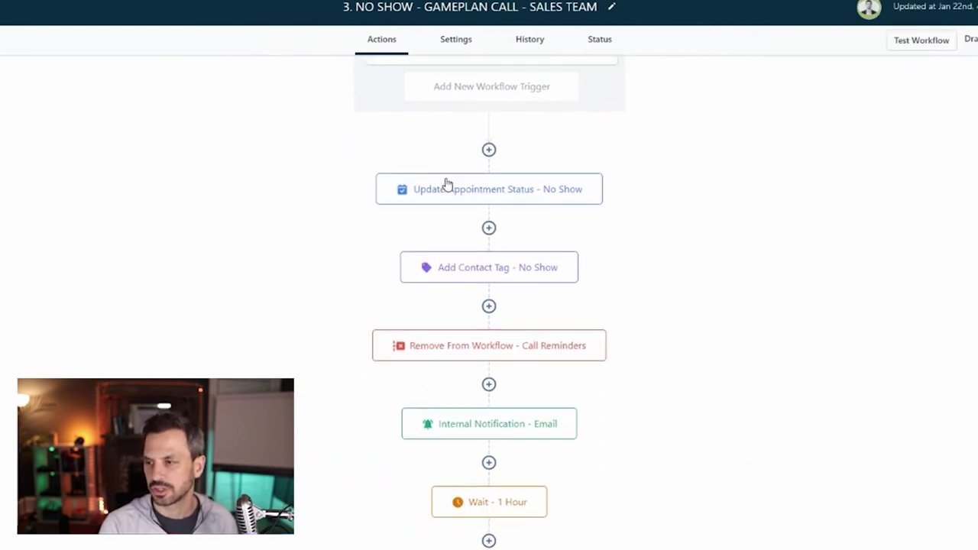
scroll(447, 185, up, 2)
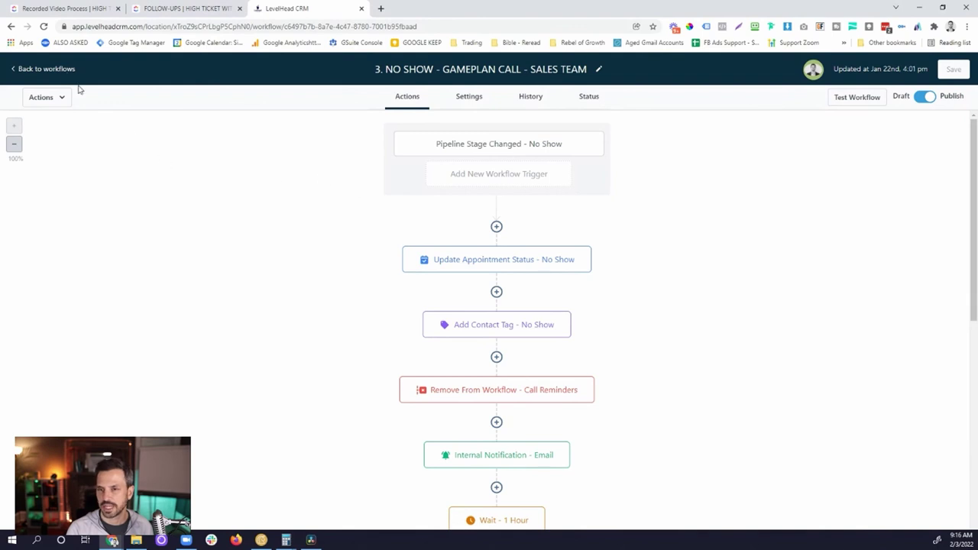
click(62, 68)
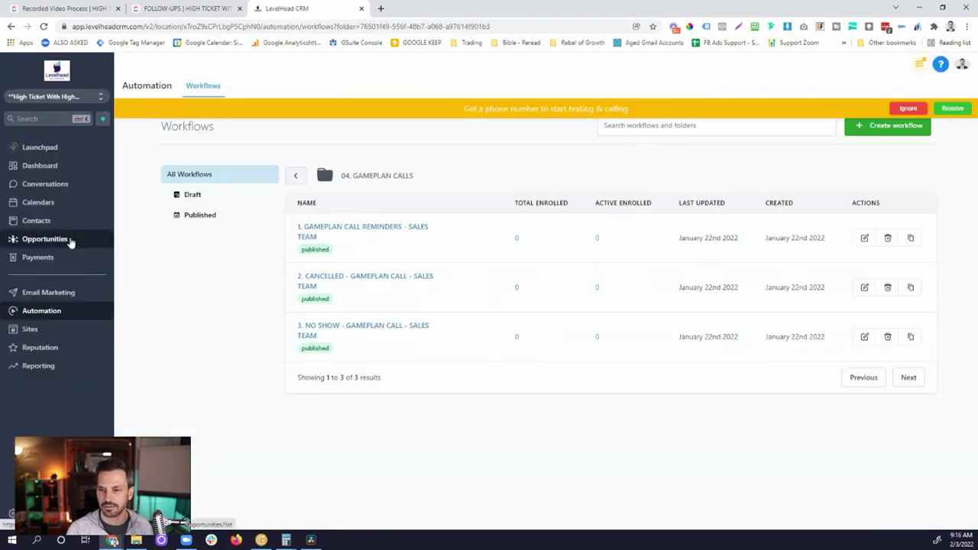
click(71, 242)
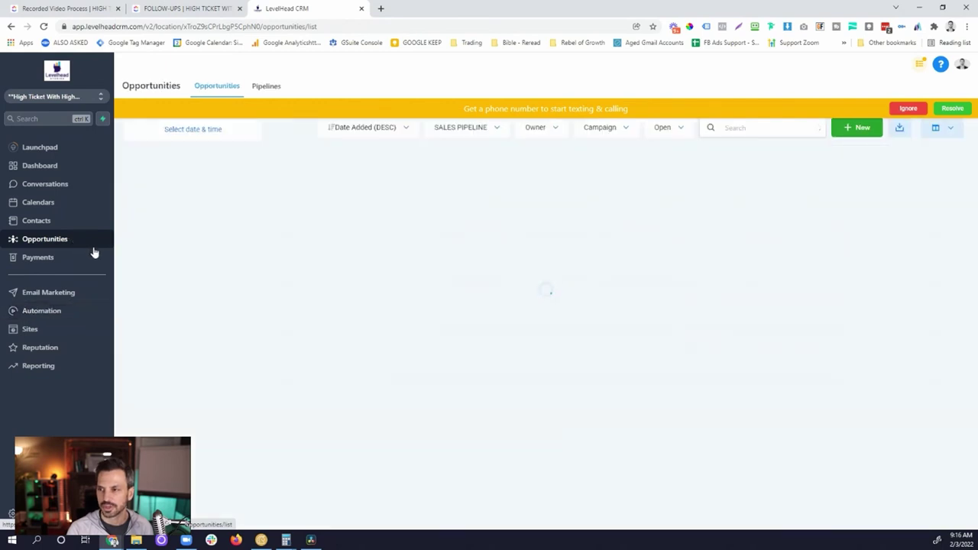